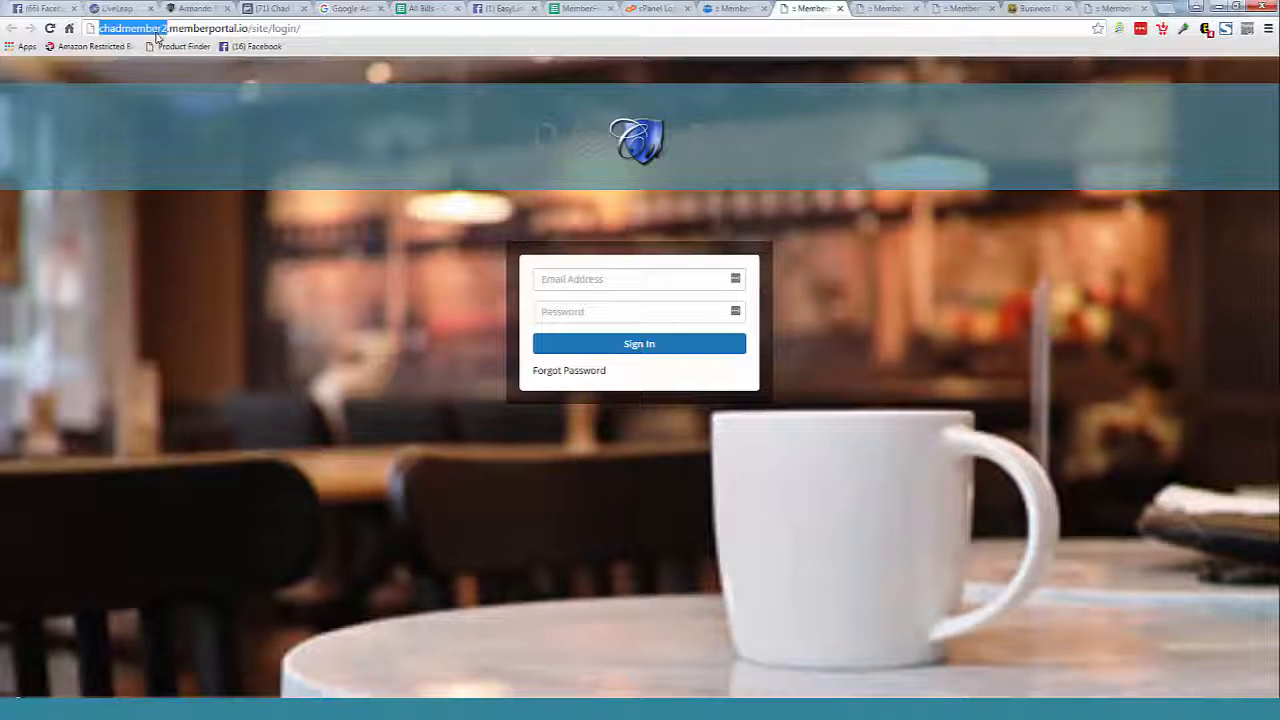
# - Examine the subdomain and the memberportal.io part of the membership login page's web address
pyautogui.click(172, 28)
pyautogui.moveTo(169, 28); pyautogui.dragTo(247, 28)
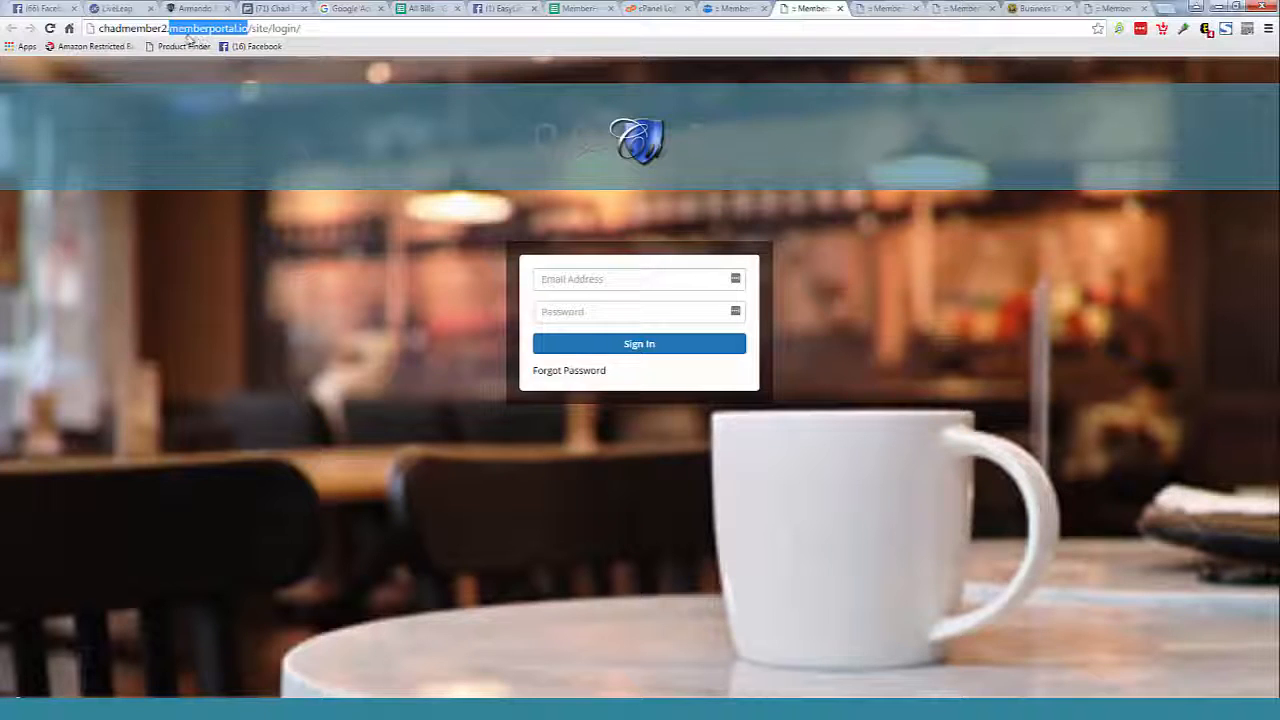
pyautogui.moveTo(168, 28); pyautogui.dragTo(248, 28)
pyautogui.click(285, 30)
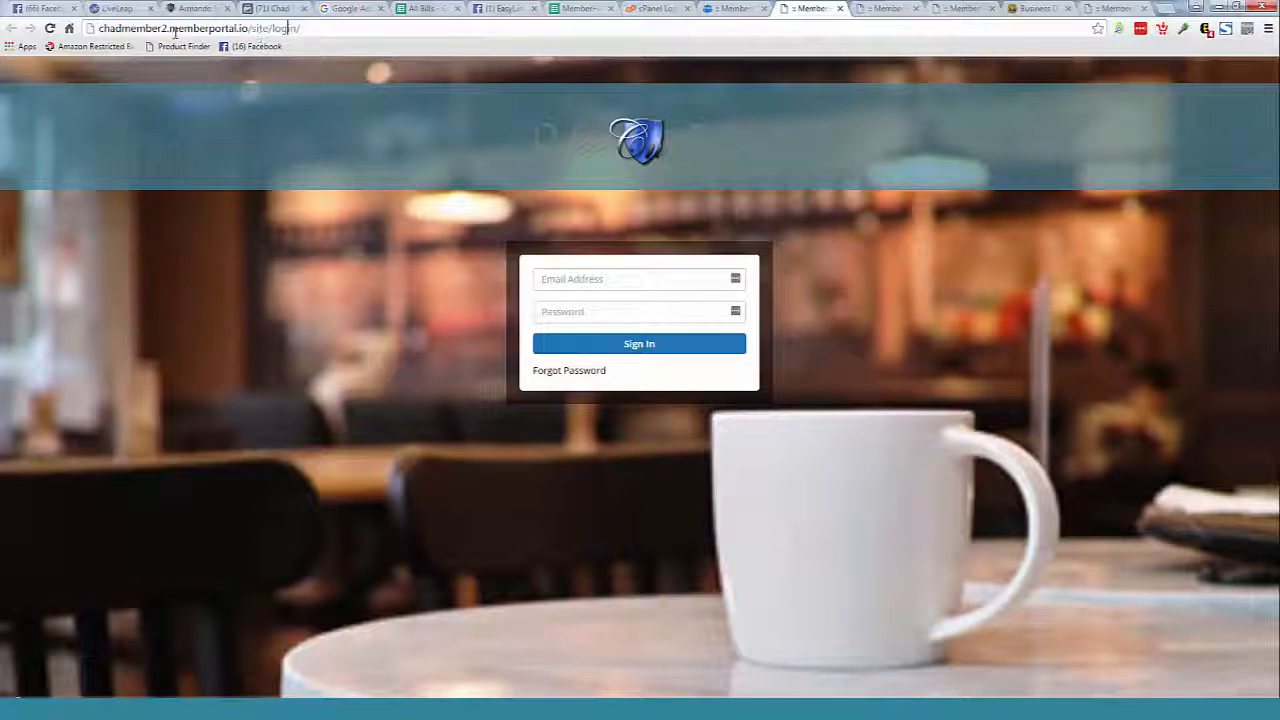
pyautogui.moveTo(168, 28); pyautogui.dragTo(248, 28)
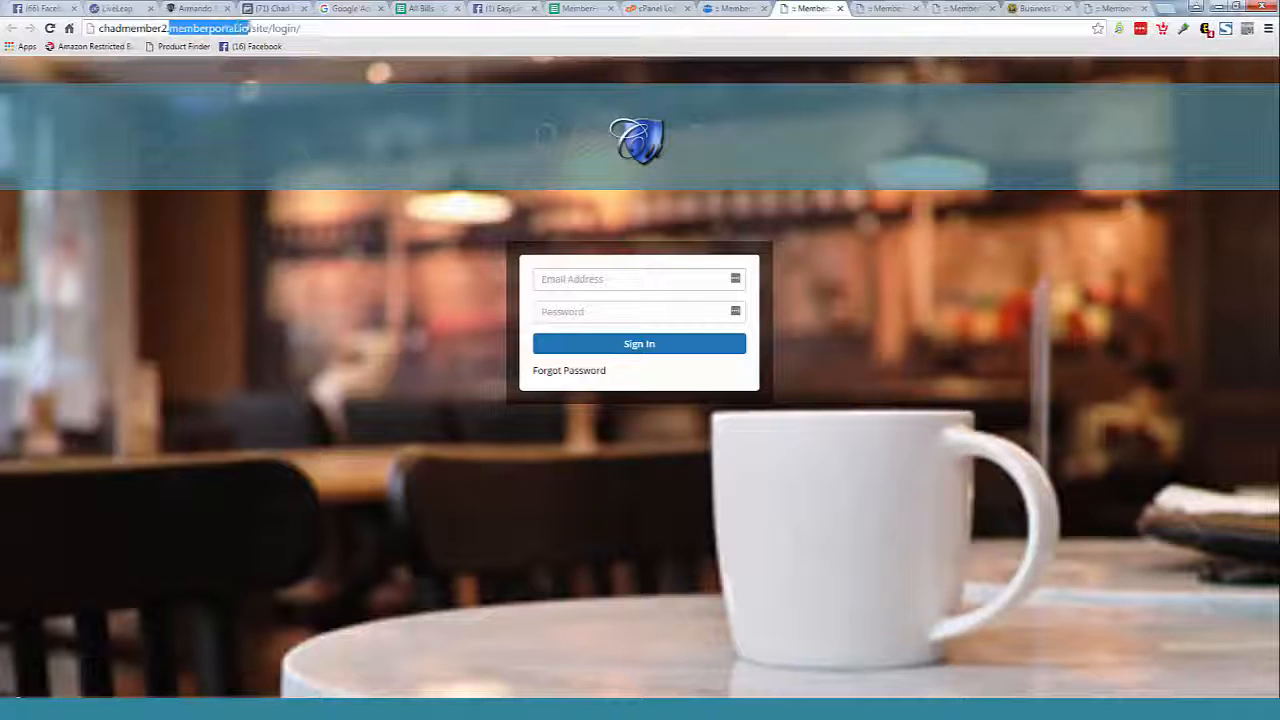
pyautogui.click(318, 28)
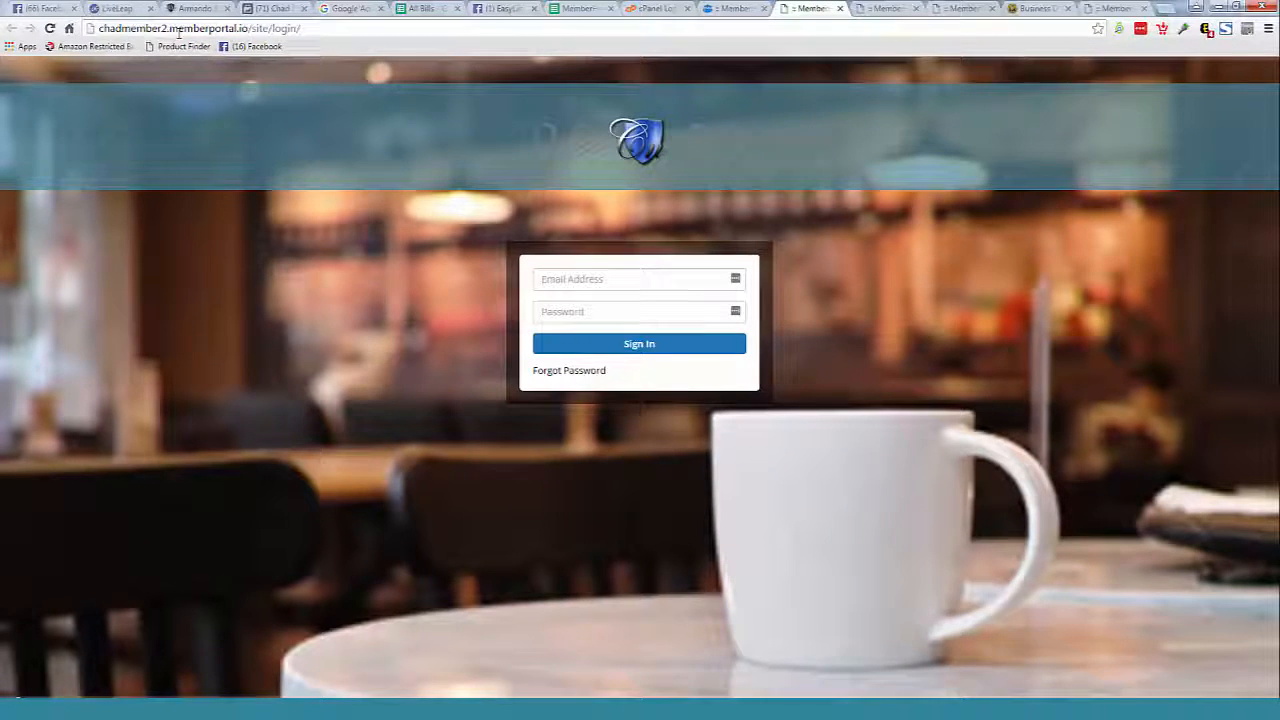
pyautogui.moveTo(170, 28); pyautogui.dragTo(248, 28)
pyautogui.click(352, 28)
pyautogui.click(322, 24)
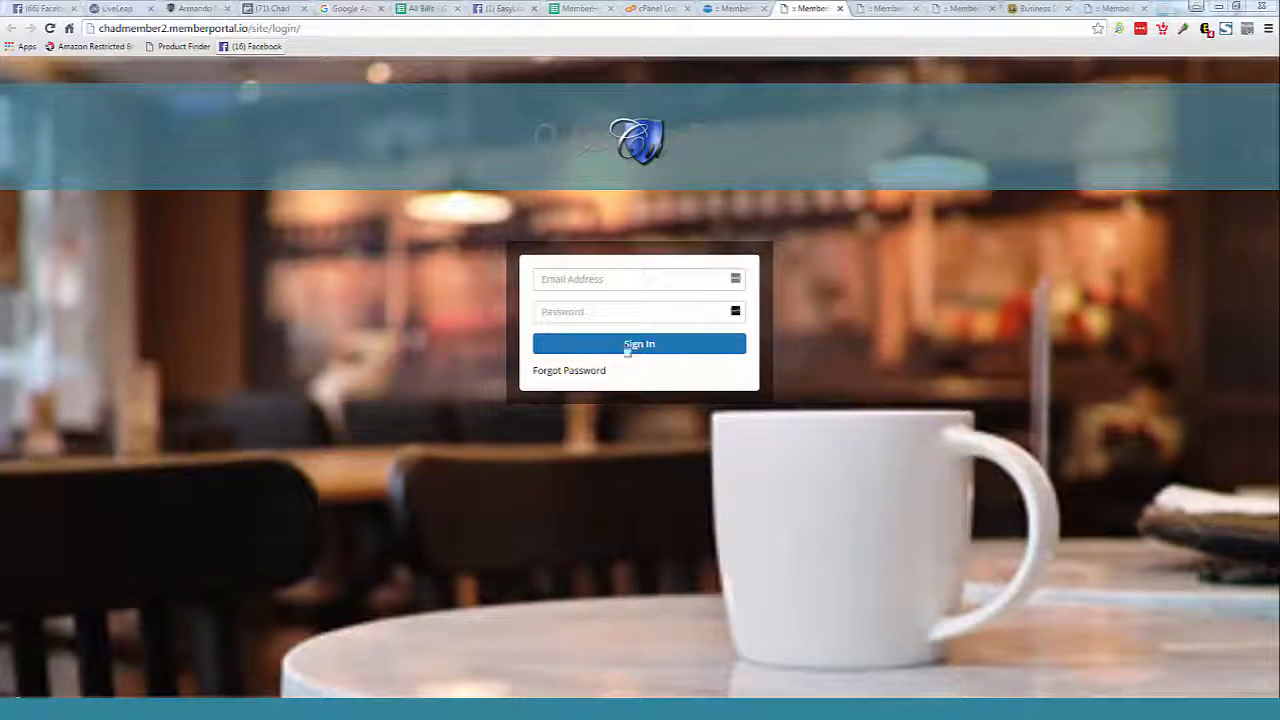
# - Open the Cname Mapping system settings of the membership site with Id 179 in MemberHub
pyautogui.click(733, 8)
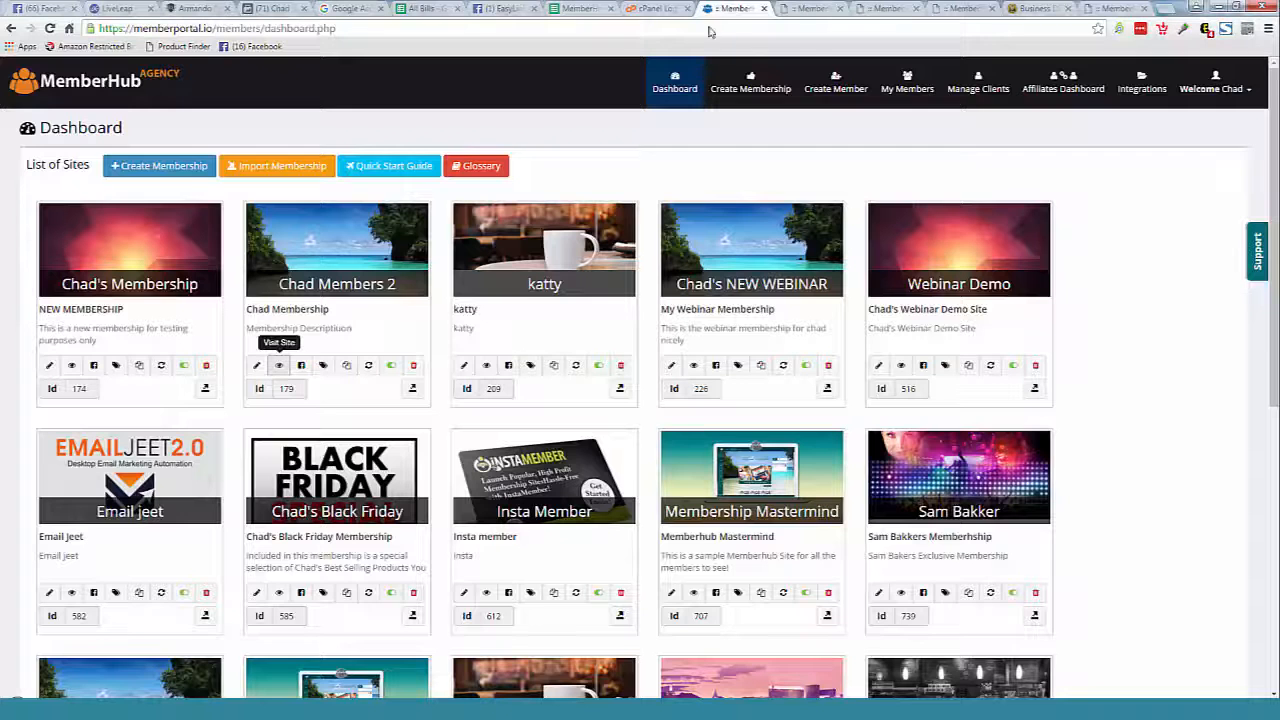
pyautogui.click(257, 367)
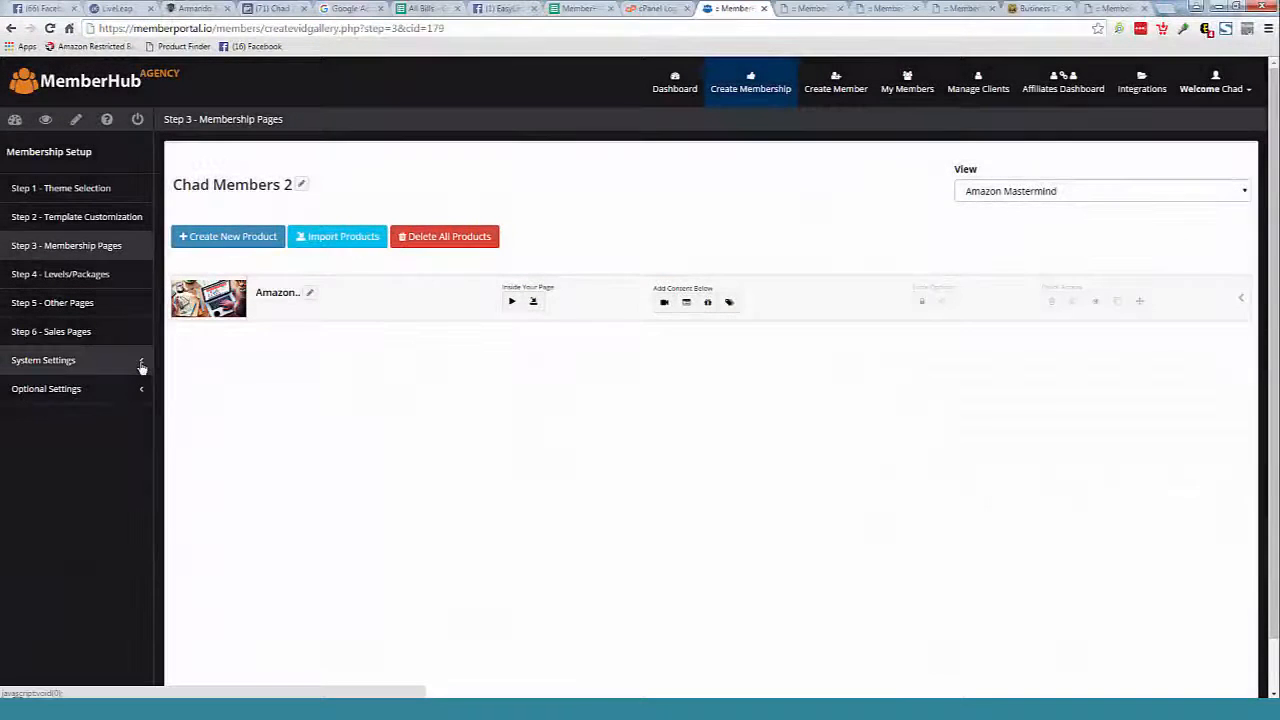
pyautogui.click(142, 364)
pyautogui.click(52, 405)
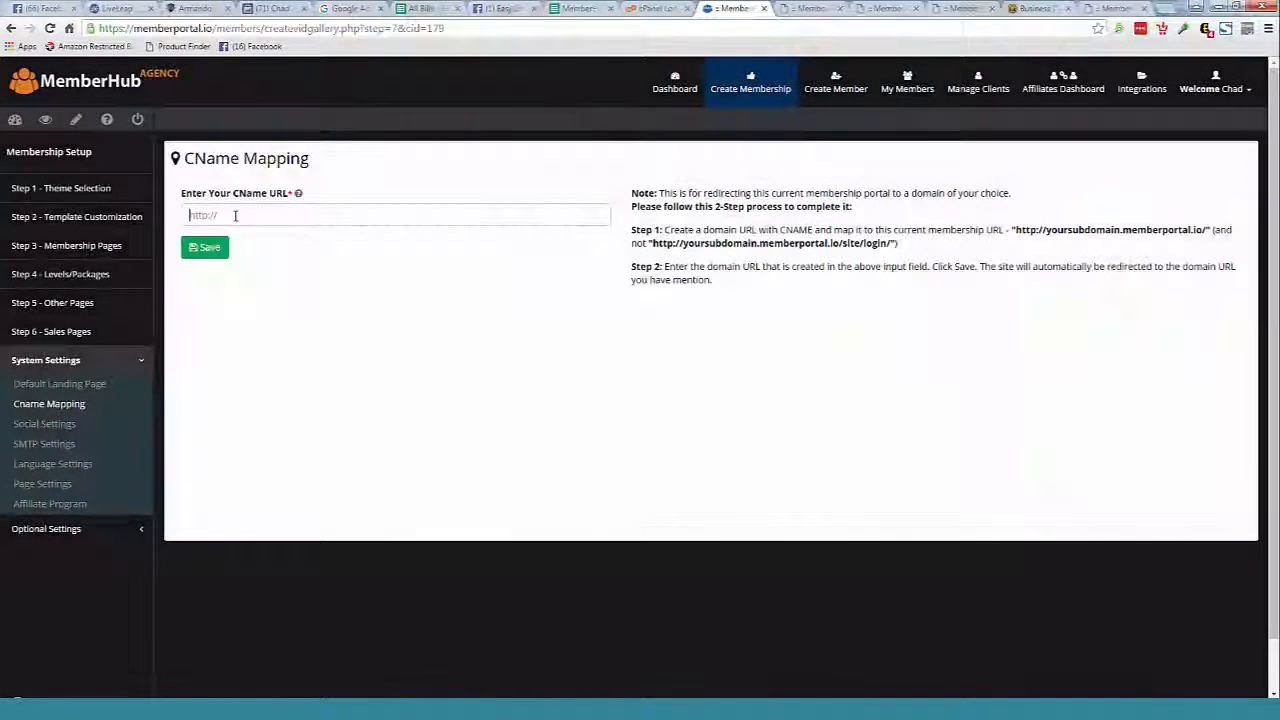
pyautogui.click(235, 215)
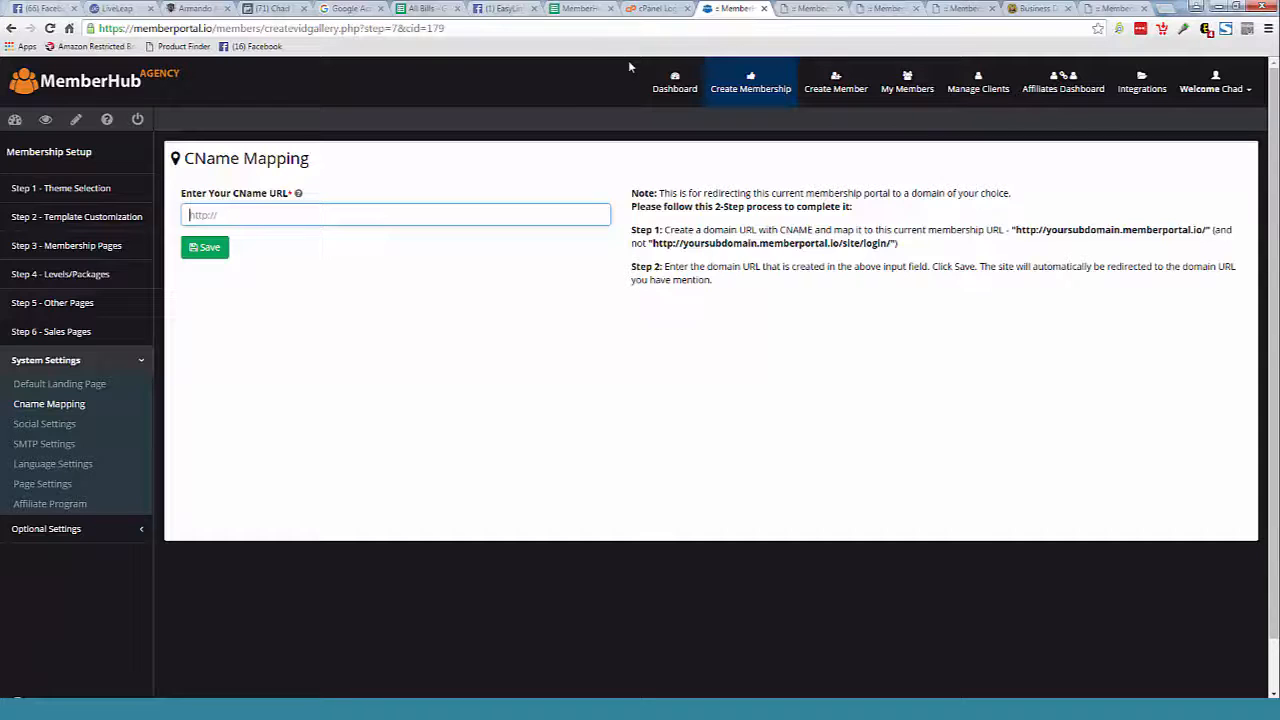
# - Switch to cPanel, dismiss the password-saving prompt, open the Simple Zone Editor and review its A record and CNAME record forms
pyautogui.click(657, 8)
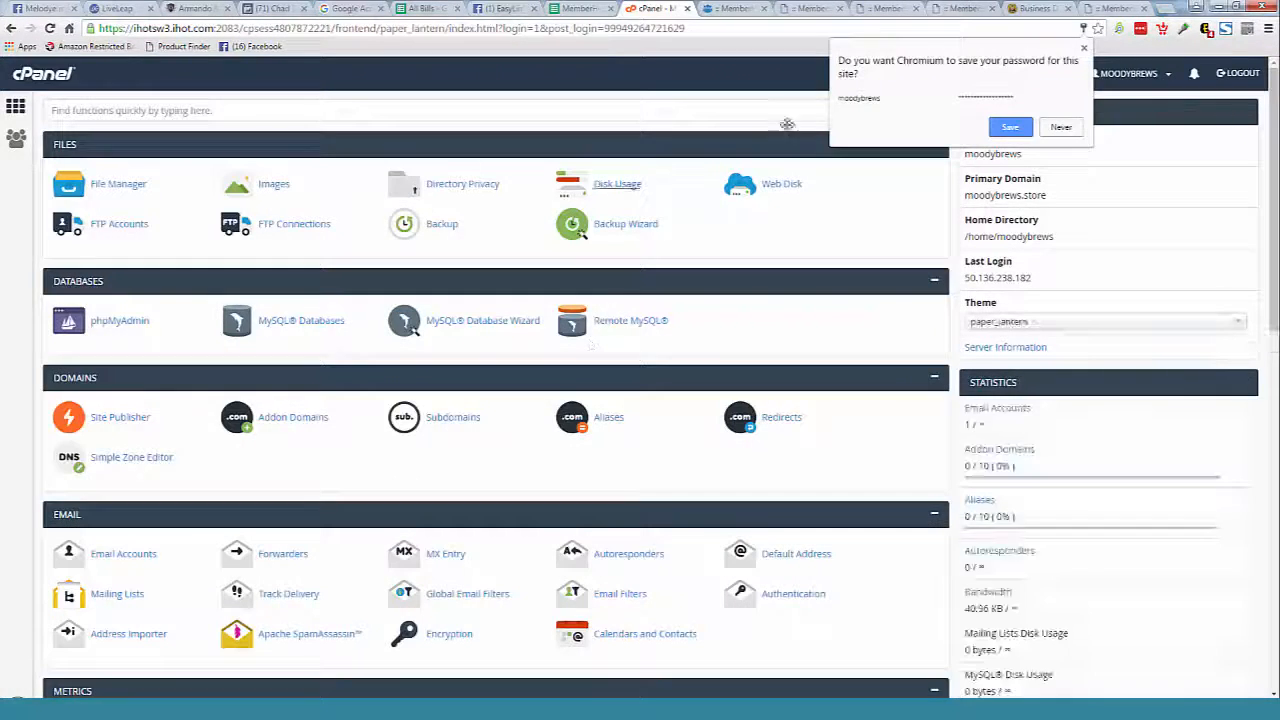
pyautogui.click(1083, 47)
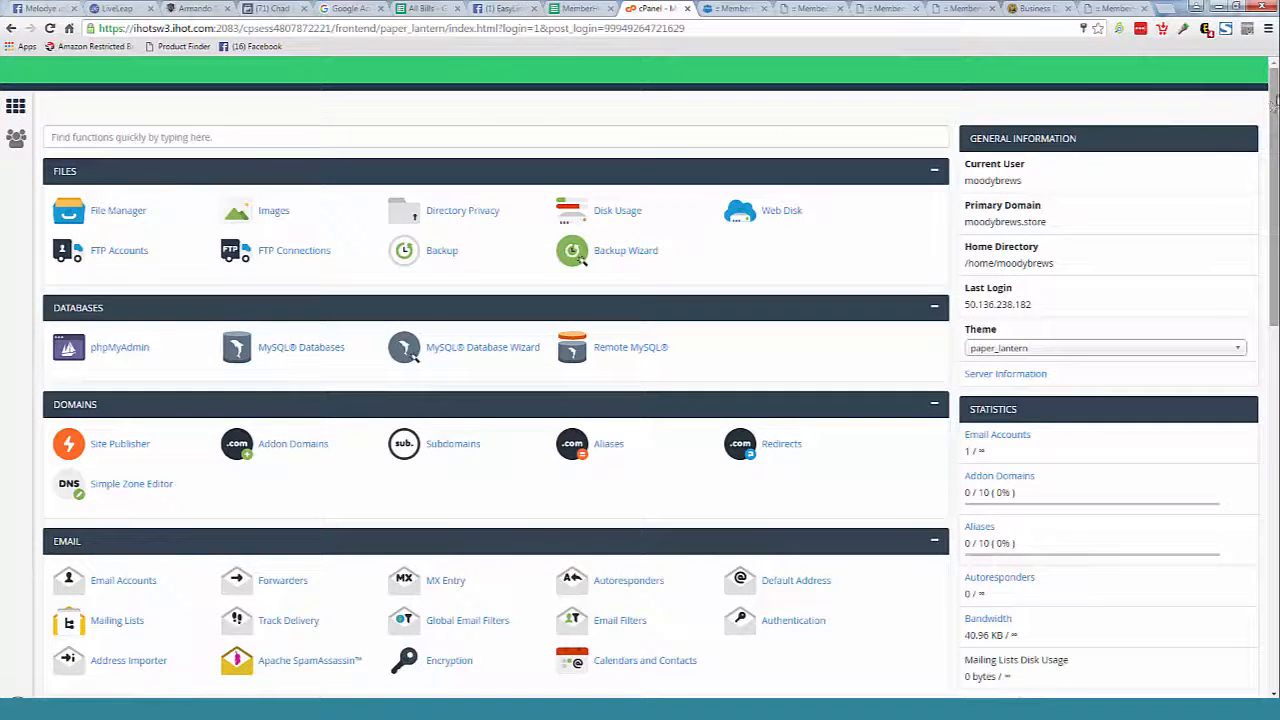
pyautogui.click(128, 486)
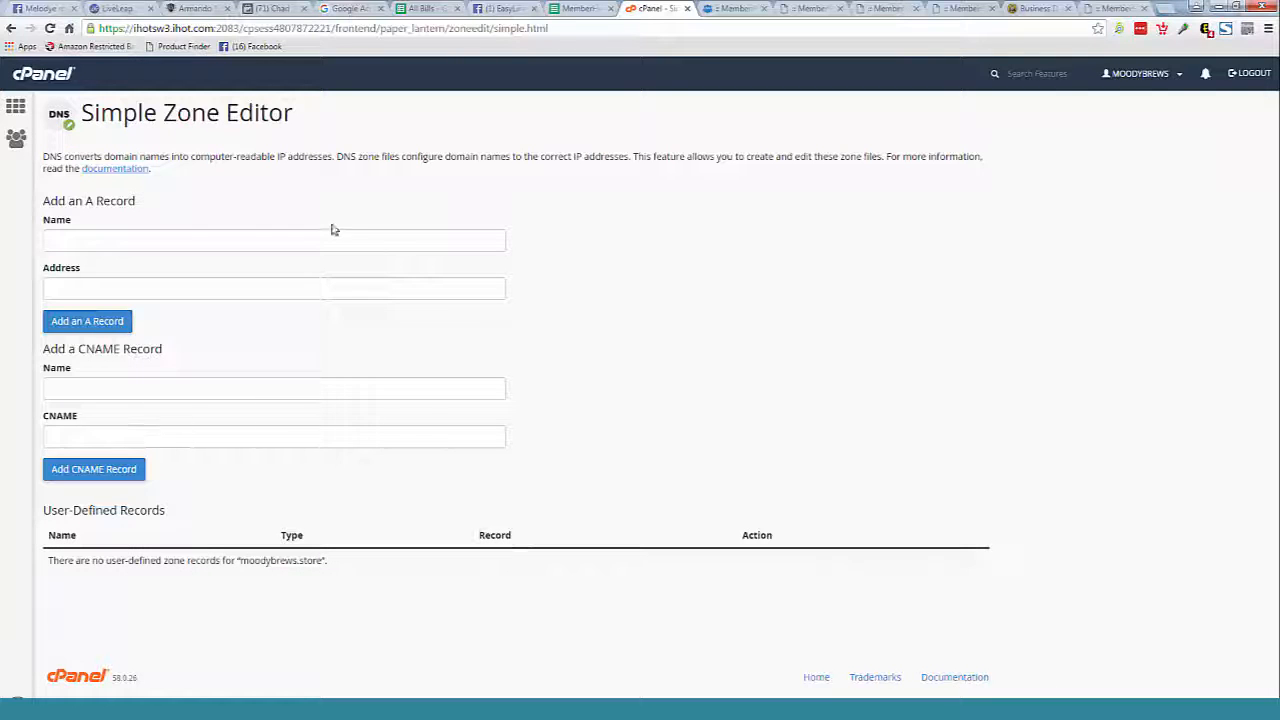
pyautogui.moveTo(134, 201); pyautogui.dragTo(42, 201)
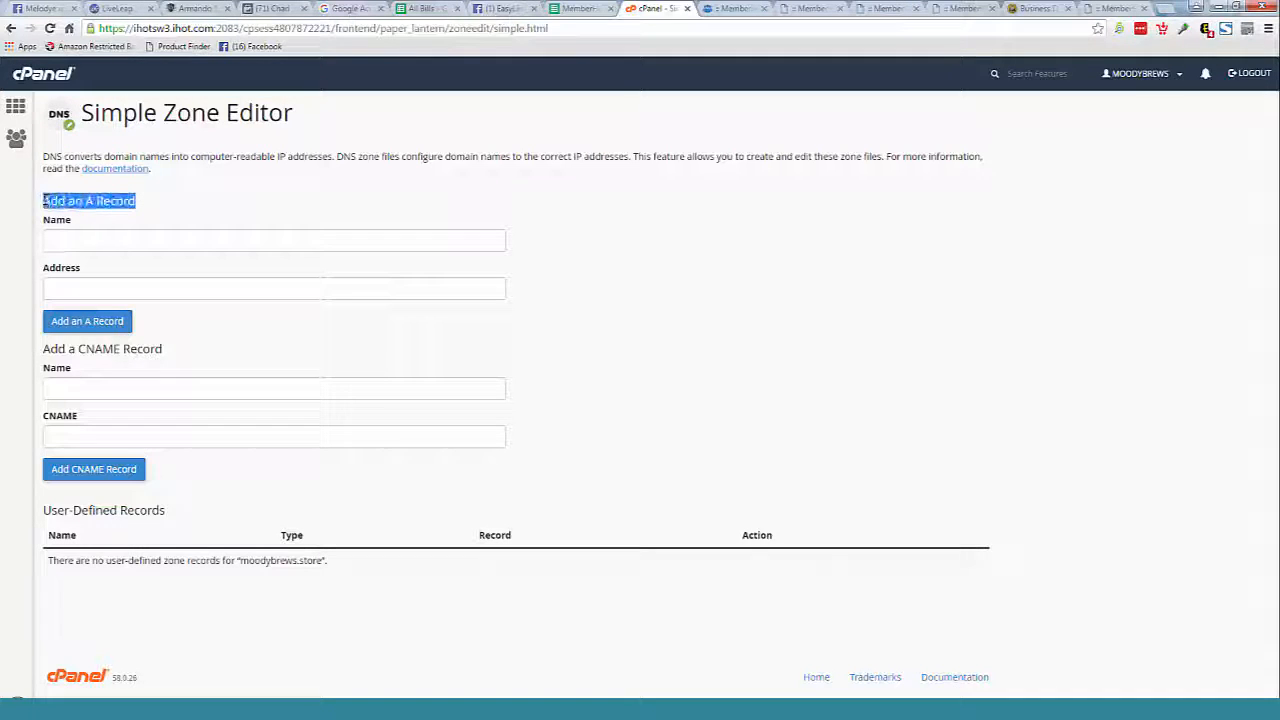
pyautogui.click(325, 297)
pyautogui.moveTo(163, 349); pyautogui.dragTo(44, 352)
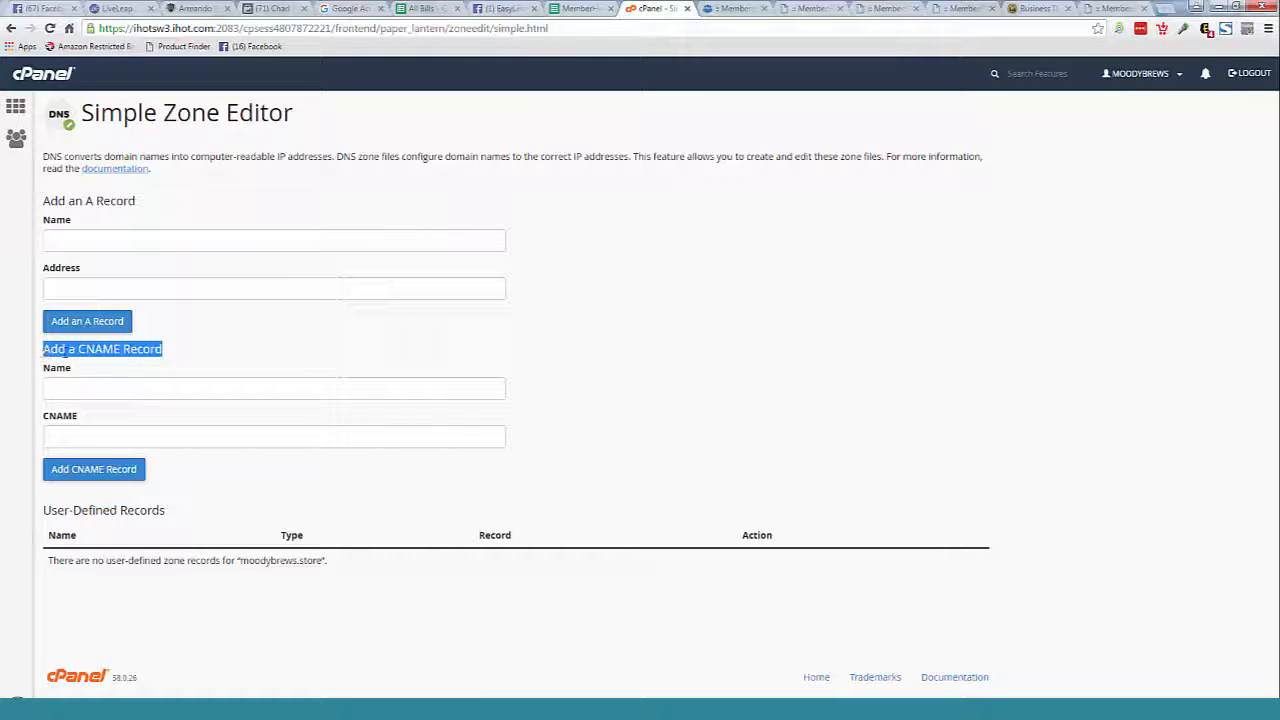
pyautogui.click(637, 341)
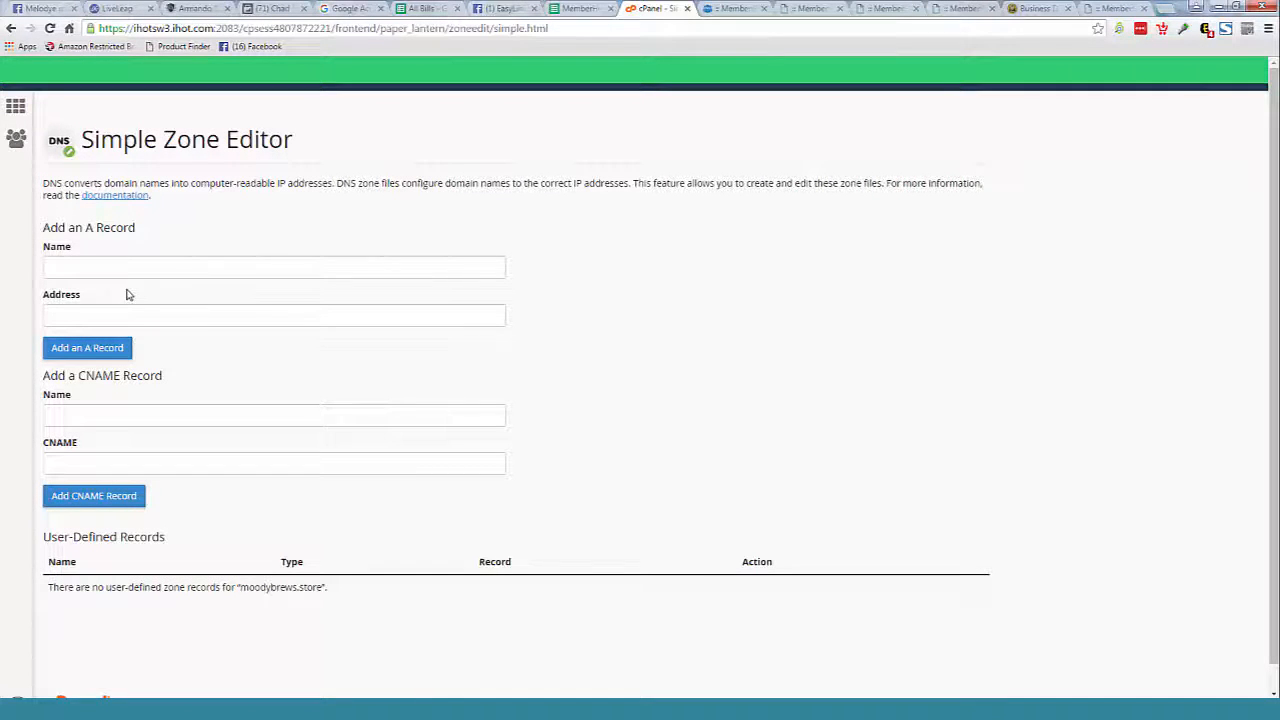
pyautogui.click(116, 409)
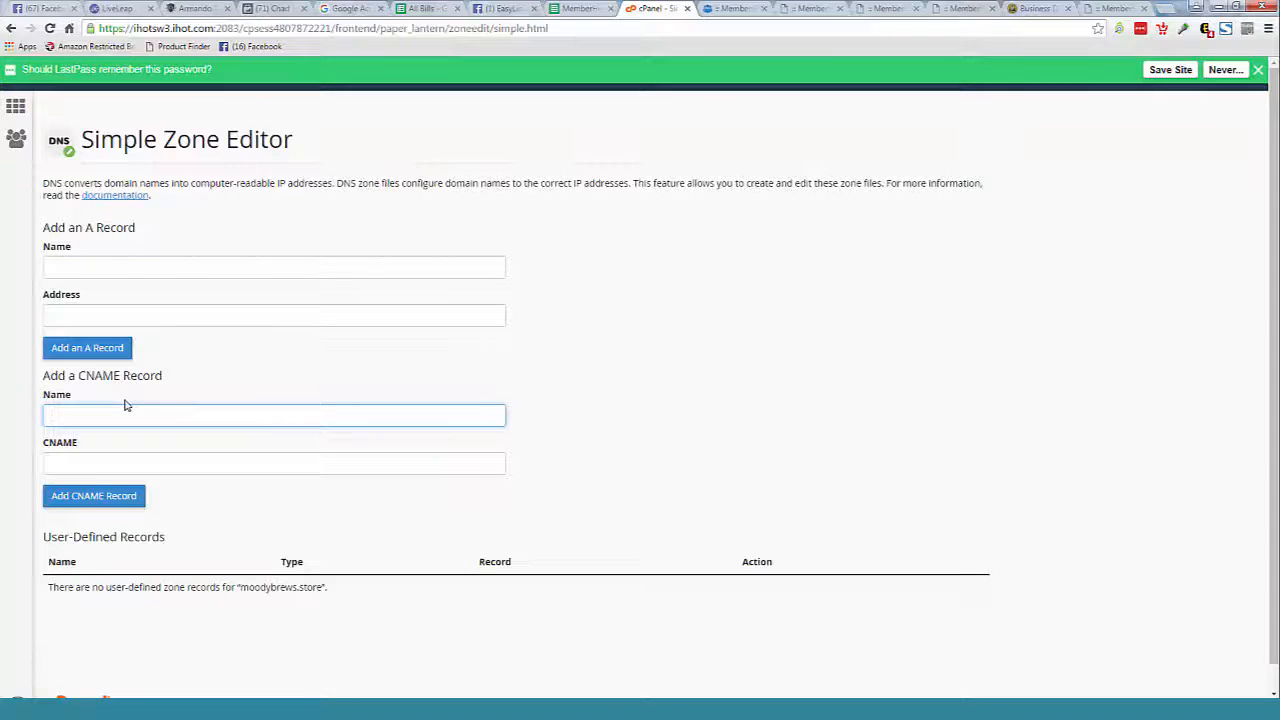
pyautogui.write('m')
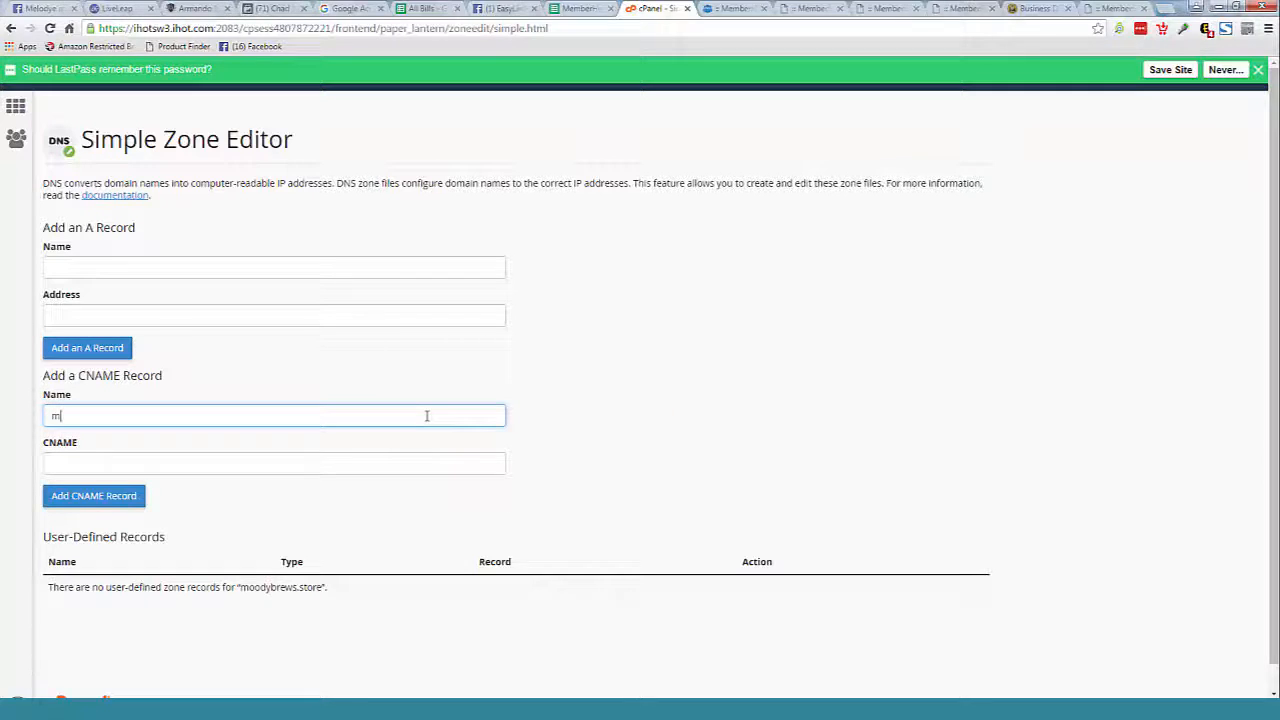
pyautogui.write('ember')
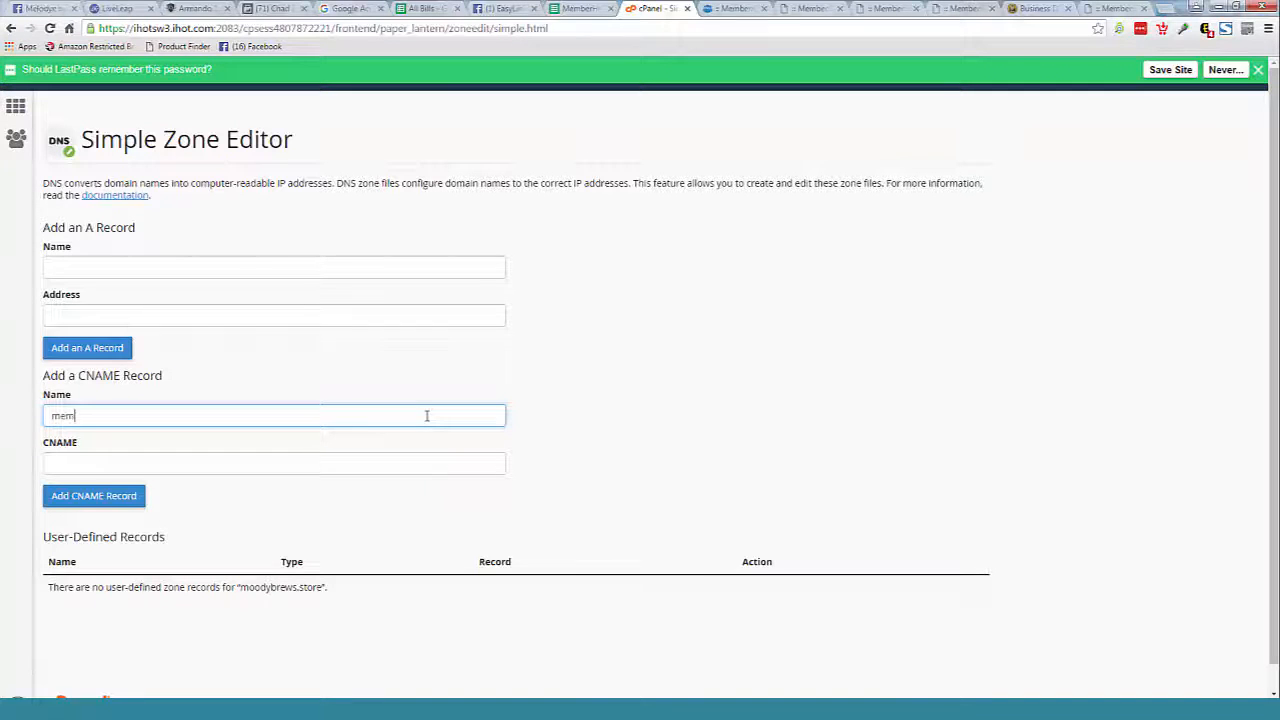
pyautogui.press('BackSpace')
pyautogui.press('BackSpace')
pyautogui.press('BackSpace')
pyautogui.press('BackSpace')
pyautogui.press('BackSpace')
pyautogui.press('BackSpace')
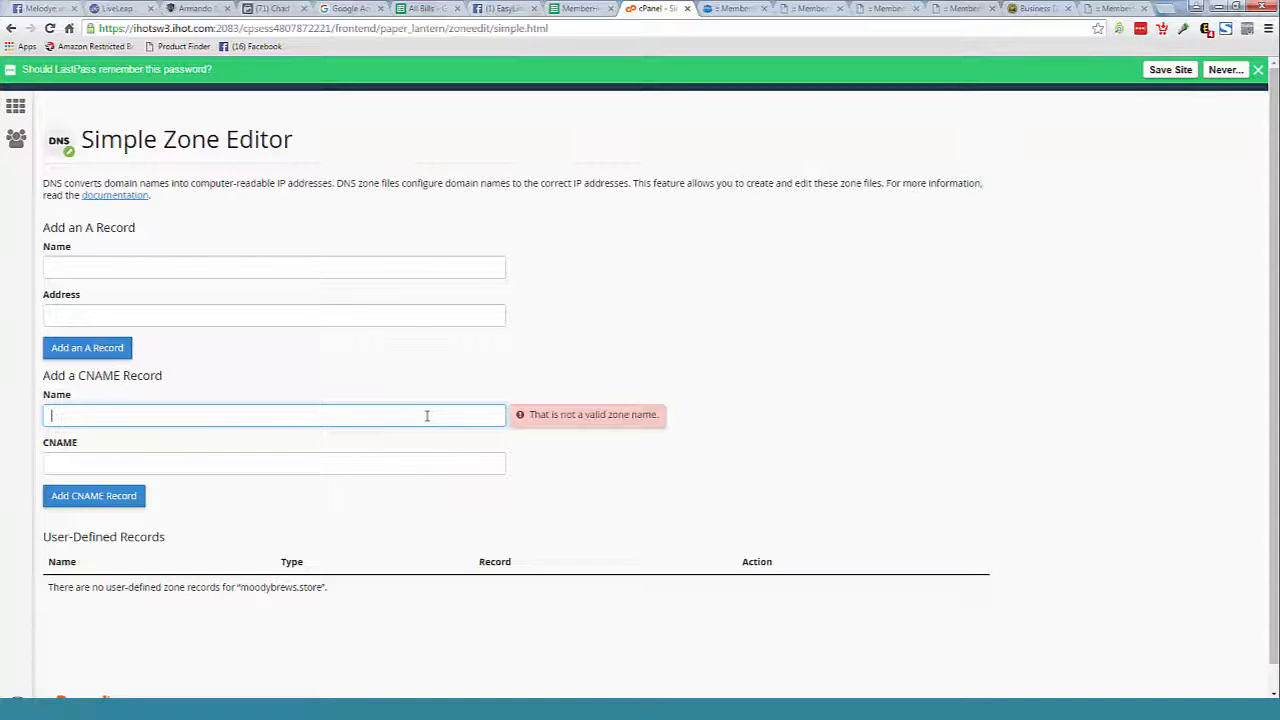
pyautogui.write('private')
pyautogui.press('BackSpace')
pyautogui.press('BackSpace')
pyautogui.press('BackSpace')
pyautogui.press('BackSpace')
pyautogui.press('BackSpace')
pyautogui.press('BackSpace')
pyautogui.press('BackSpace')
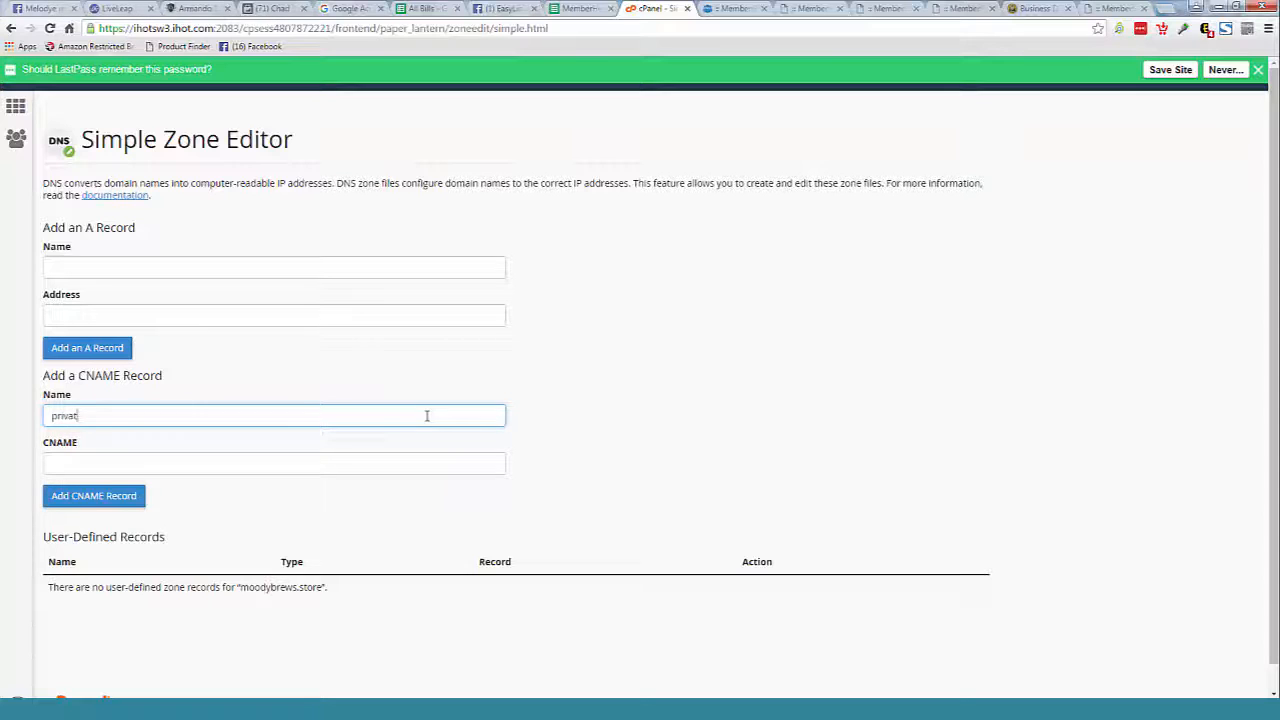
pyautogui.write('privatemembers')
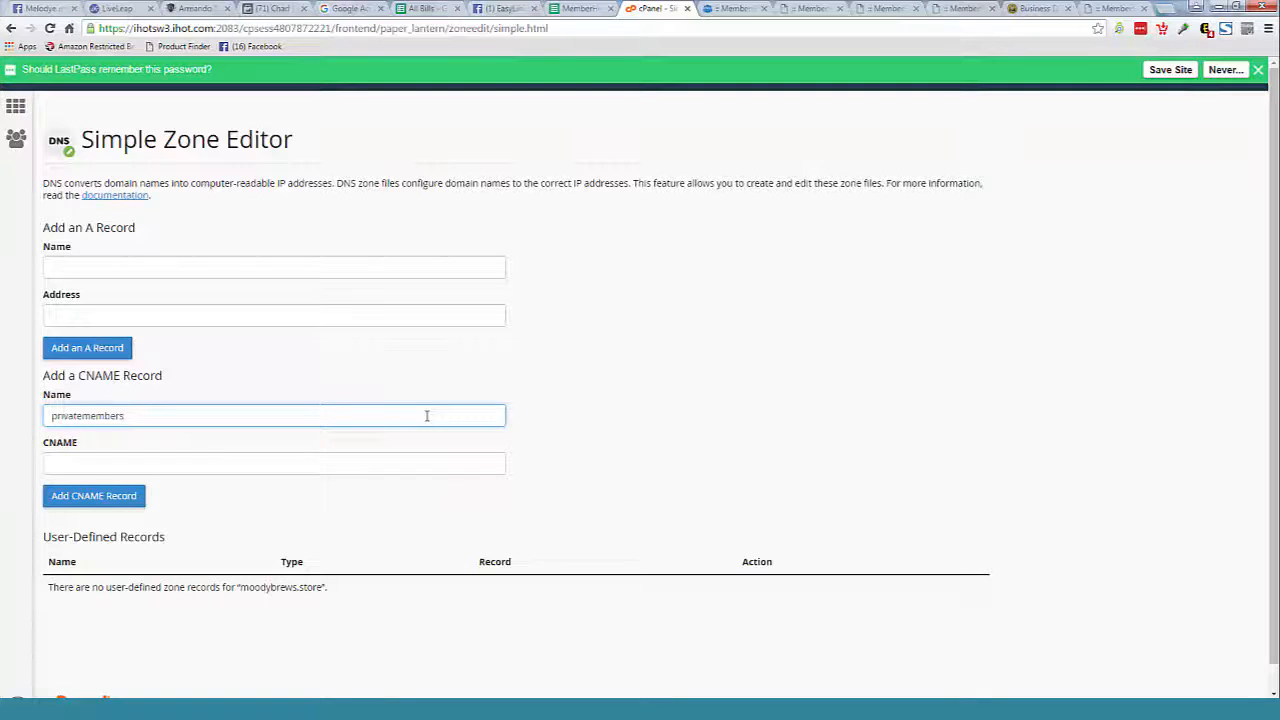
# - Set the new CNAME record's name to members so it expands to the full moodybrews.store subdomain
pyautogui.hotkey('ctrl', 'a')
pyautogui.write('members')
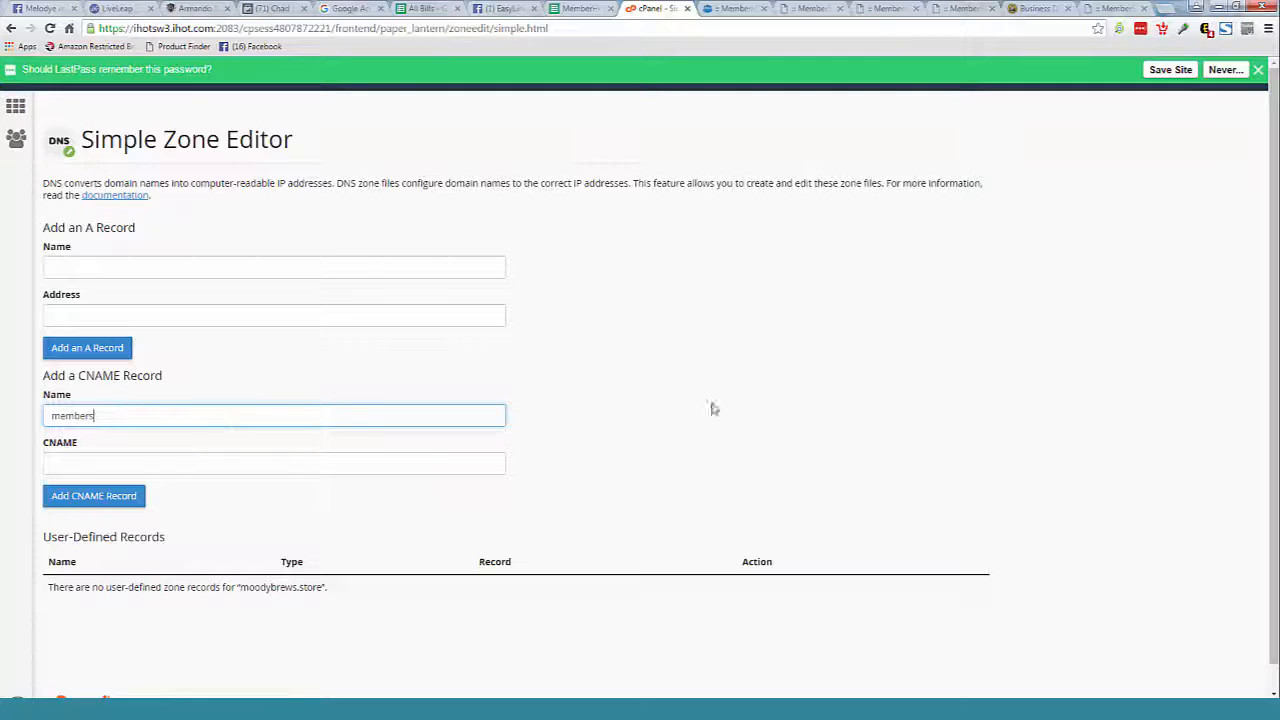
pyautogui.click(738, 410)
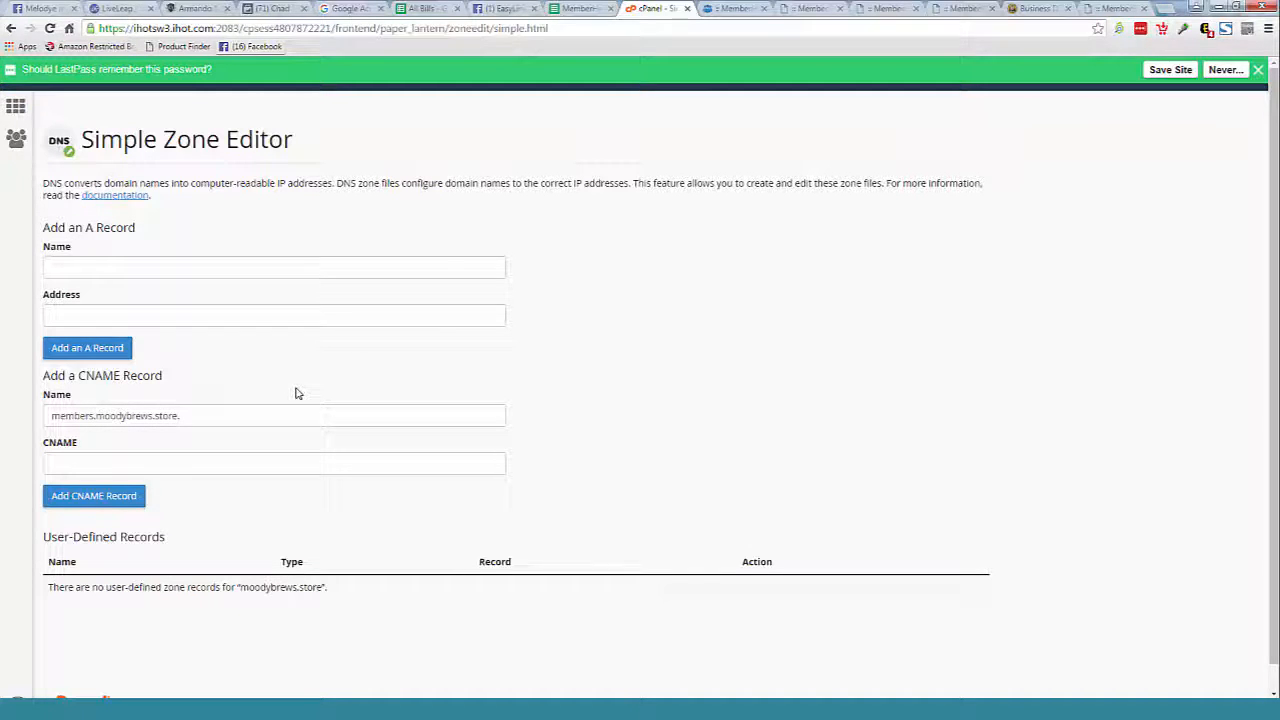
# - Open the membership site's live login page from MemberHub and copy only the domain chadmember2.memberportal.io from its address
pyautogui.click(230, 467)
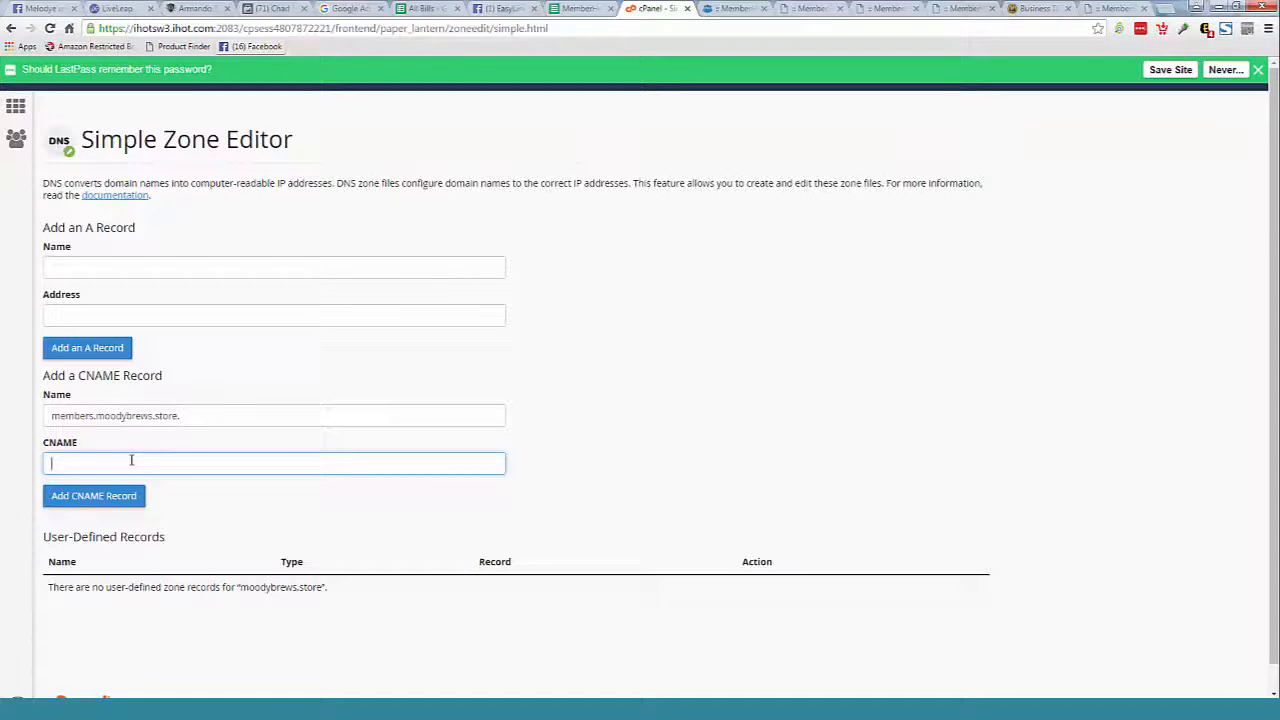
pyautogui.click(733, 9)
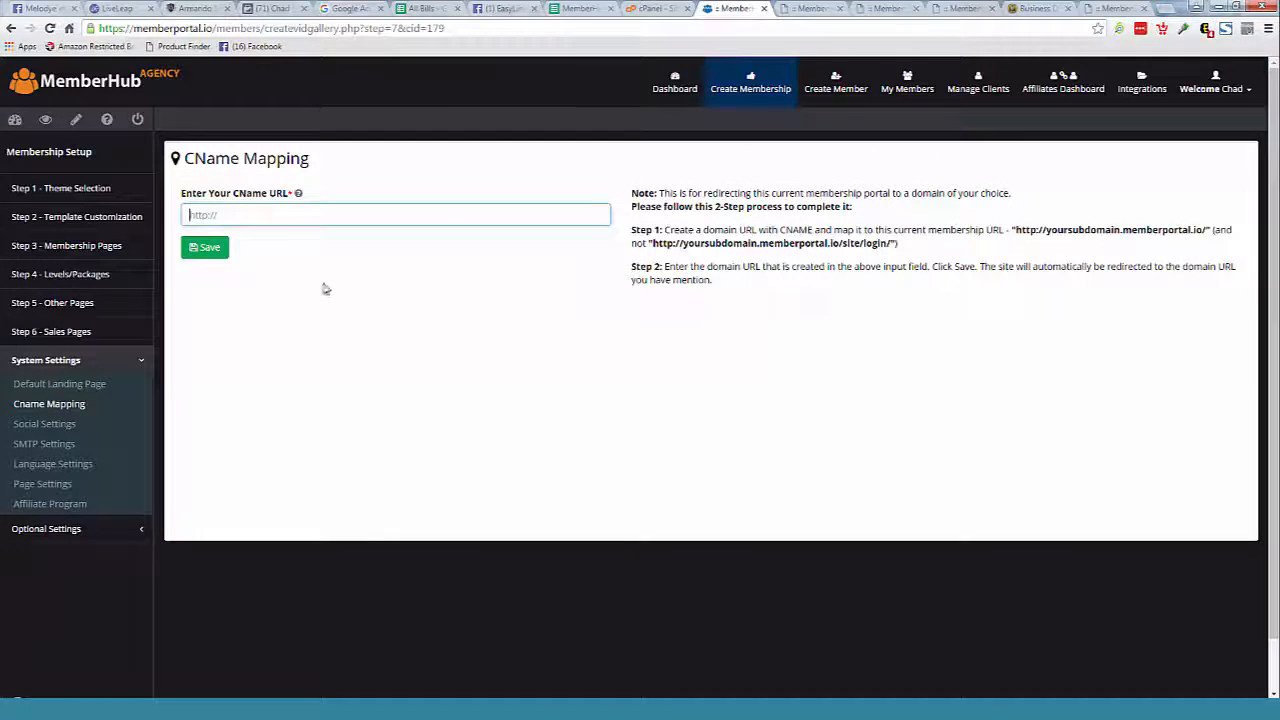
pyautogui.click(45, 120)
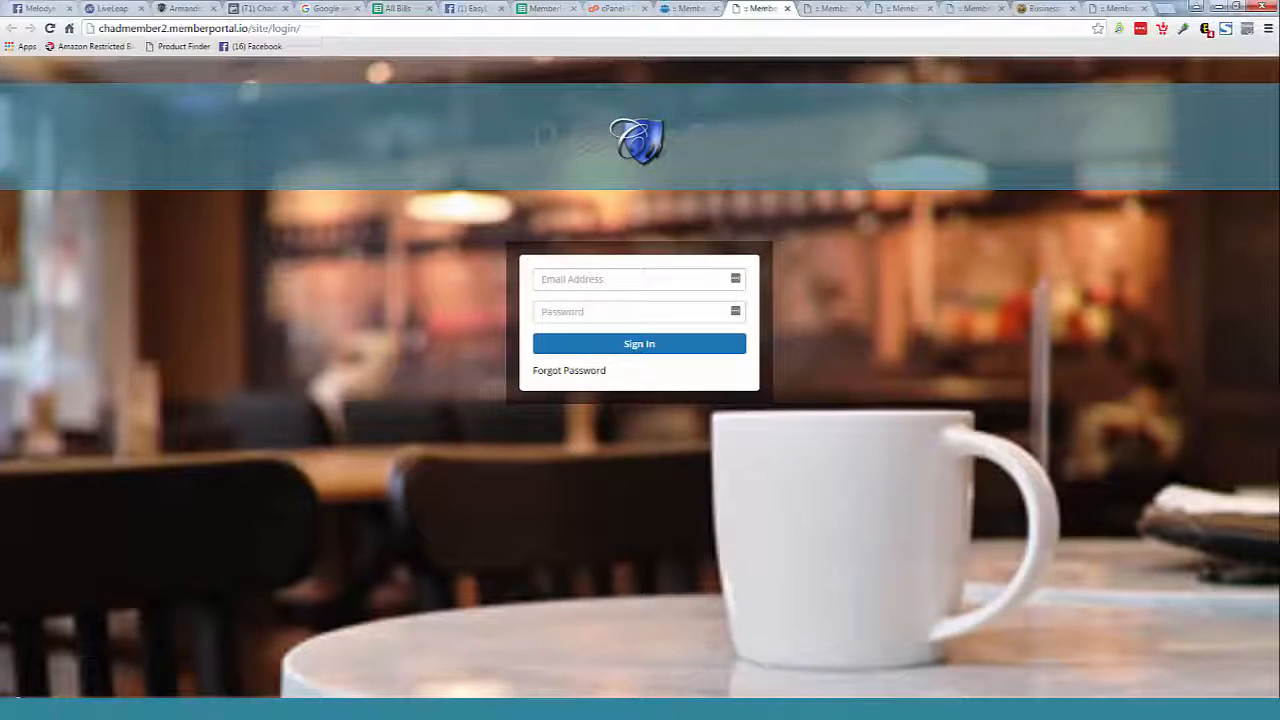
pyautogui.moveTo(250, 28); pyautogui.dragTo(96, 28)
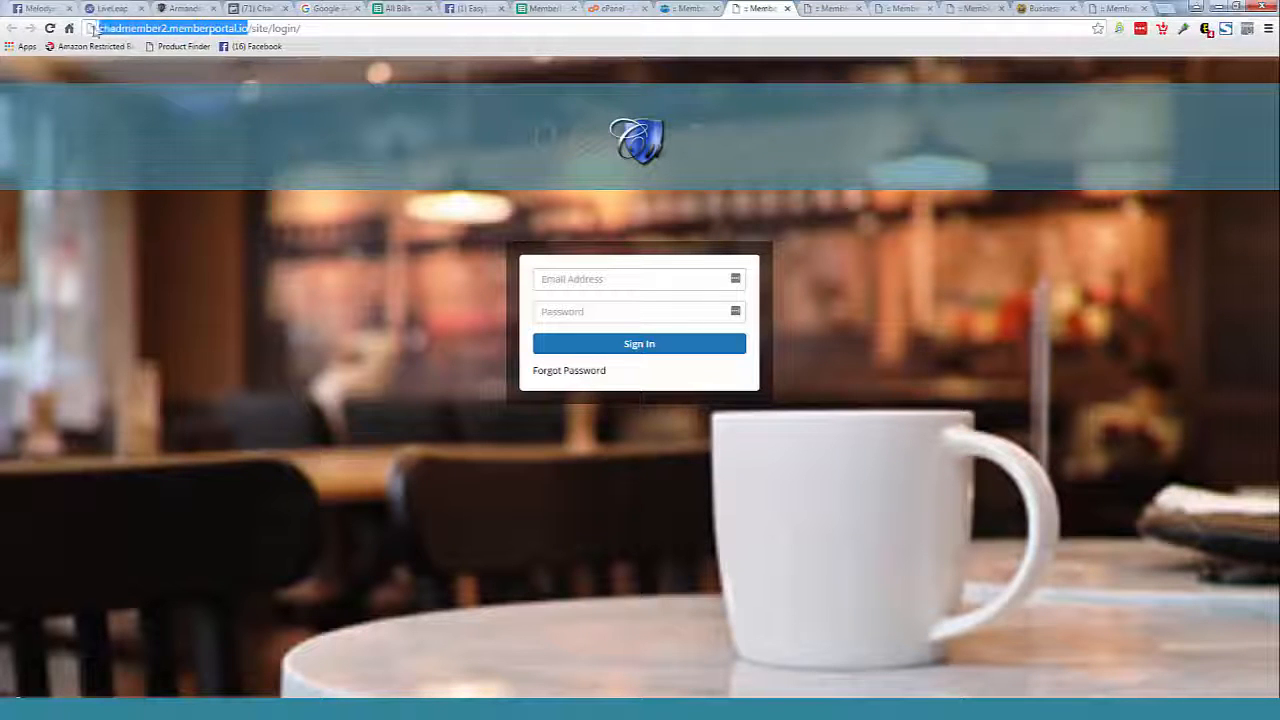
pyautogui.rightClick(195, 30)
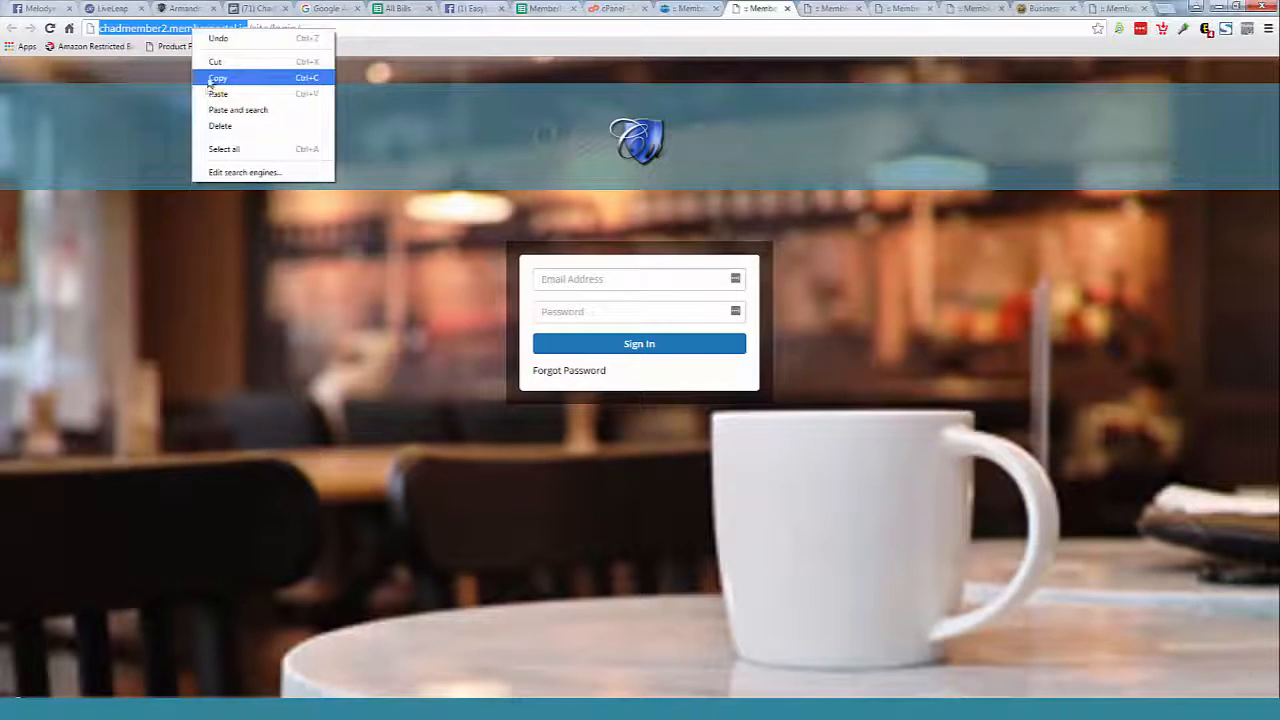
pyautogui.click(217, 78)
pyautogui.click(612, 9)
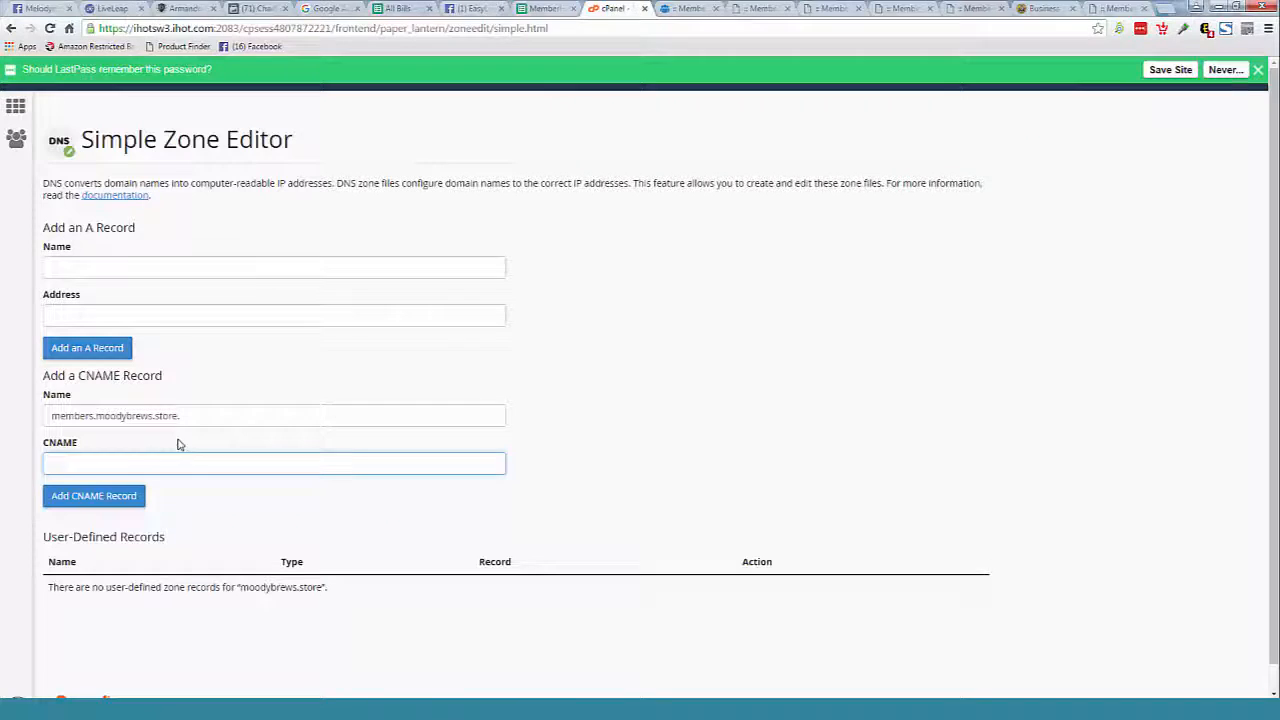
pyautogui.rightClick(131, 464)
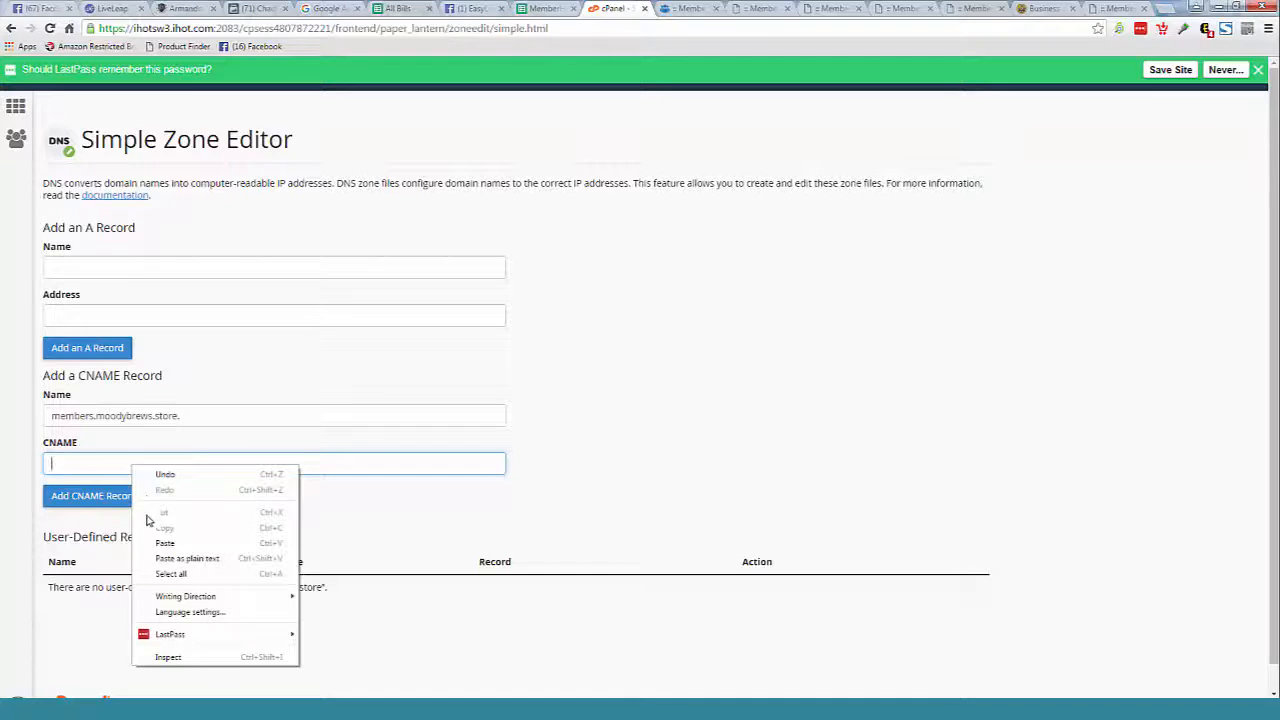
pyautogui.click(165, 543)
pyautogui.click(79, 464)
pyautogui.press('BackSpace')
pyautogui.press('BackSpace')
pyautogui.press('BackSpace')
pyautogui.press('BackSpace')
pyautogui.press('BackSpace')
pyautogui.press('BackSpace')
pyautogui.press('BackSpace')
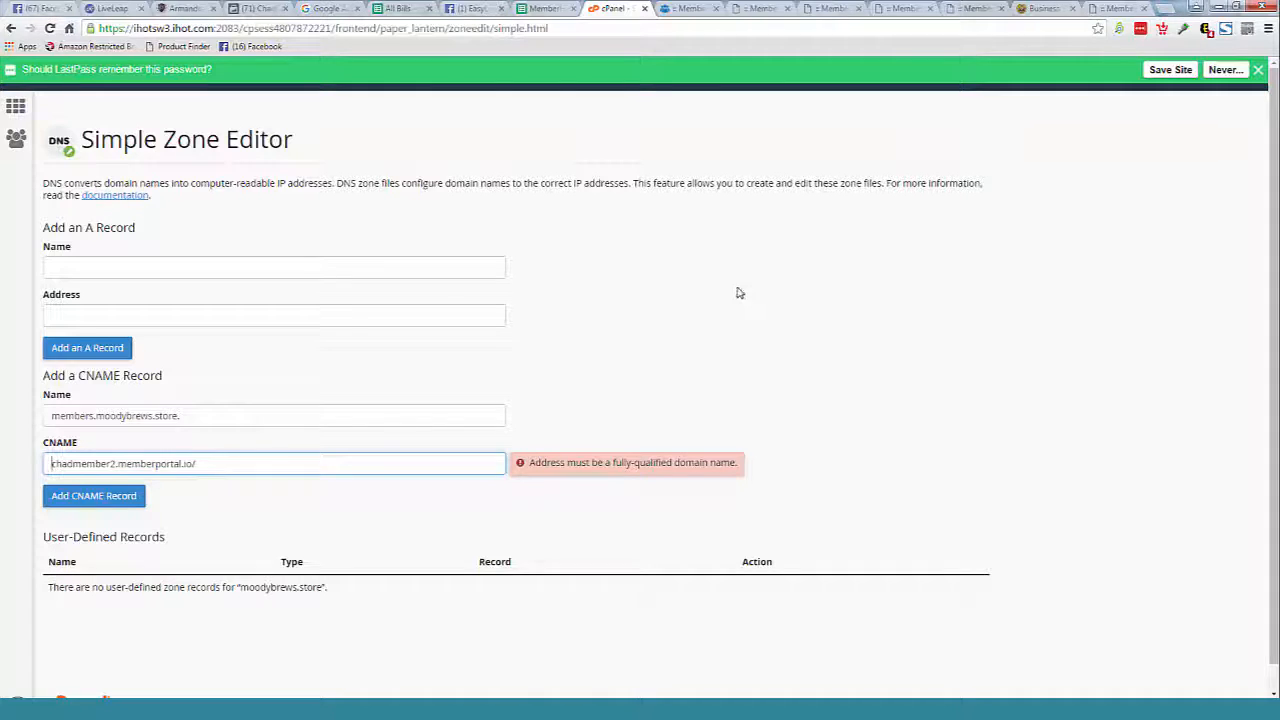
pyautogui.click(231, 466)
pyautogui.press('BackSpace')
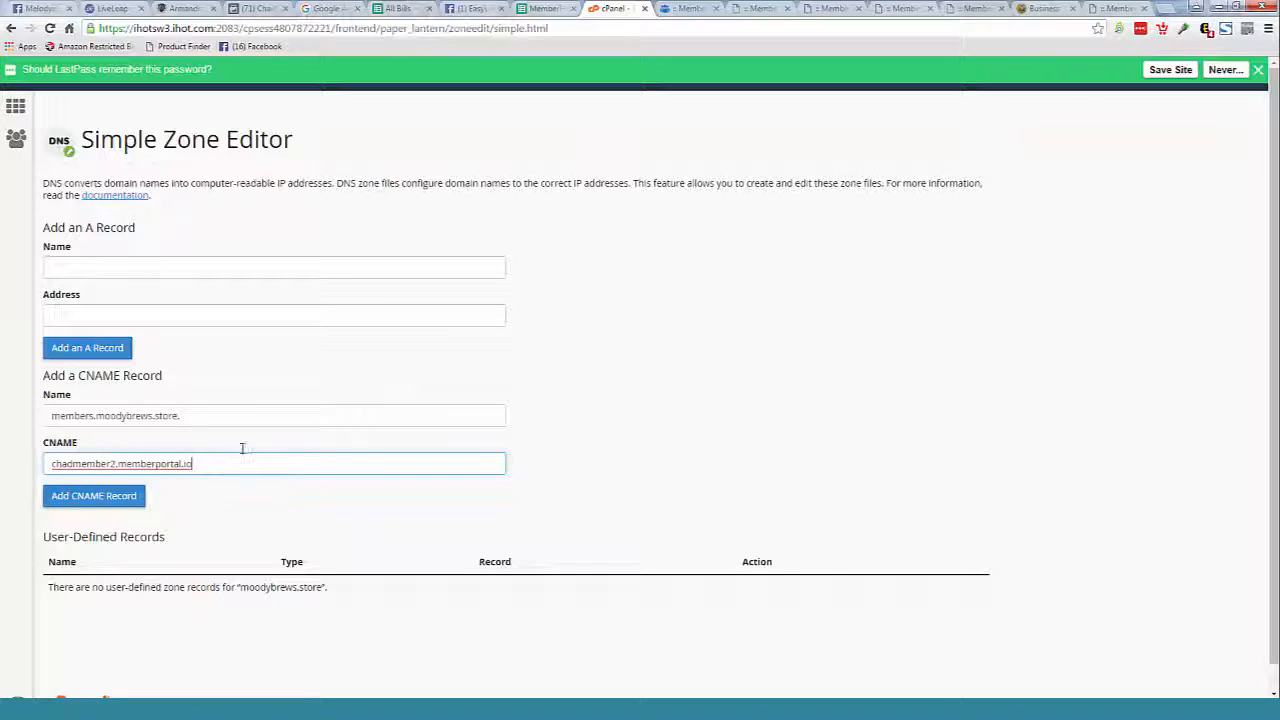
pyautogui.click(325, 503)
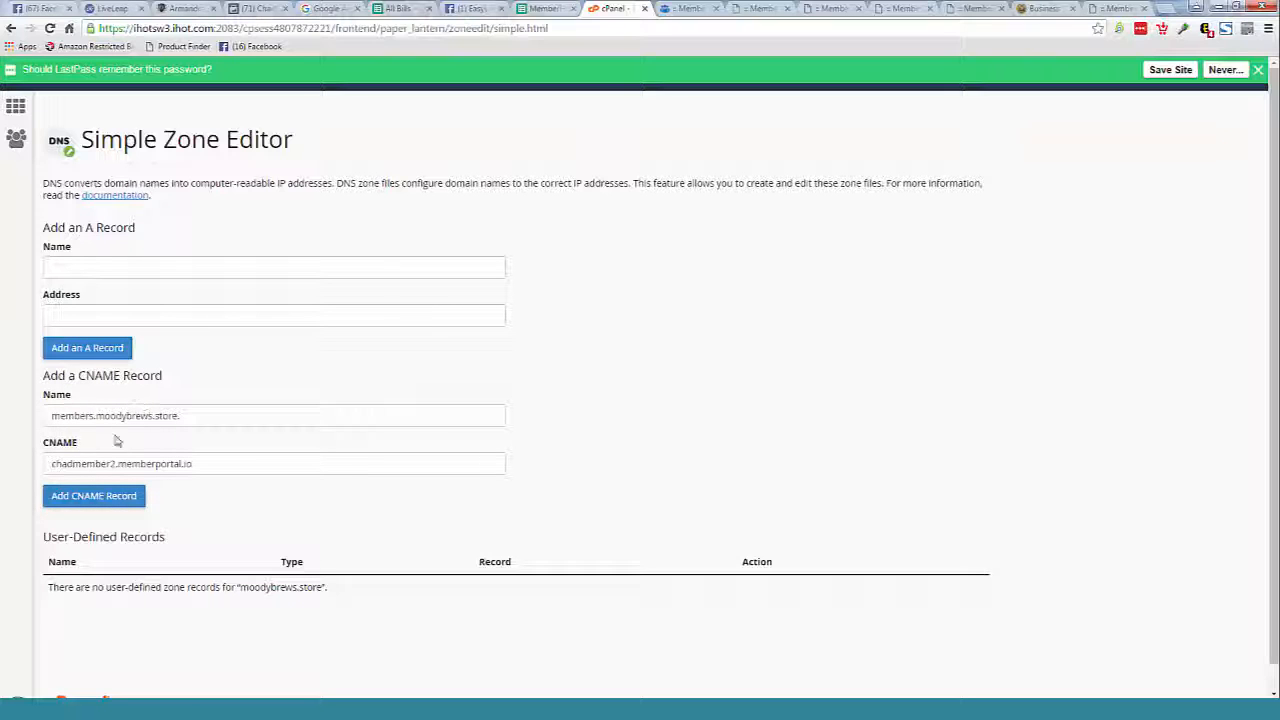
# - Add the CNAME record and select the name members.moodybrews.store in the user-defined records
pyautogui.click(105, 495)
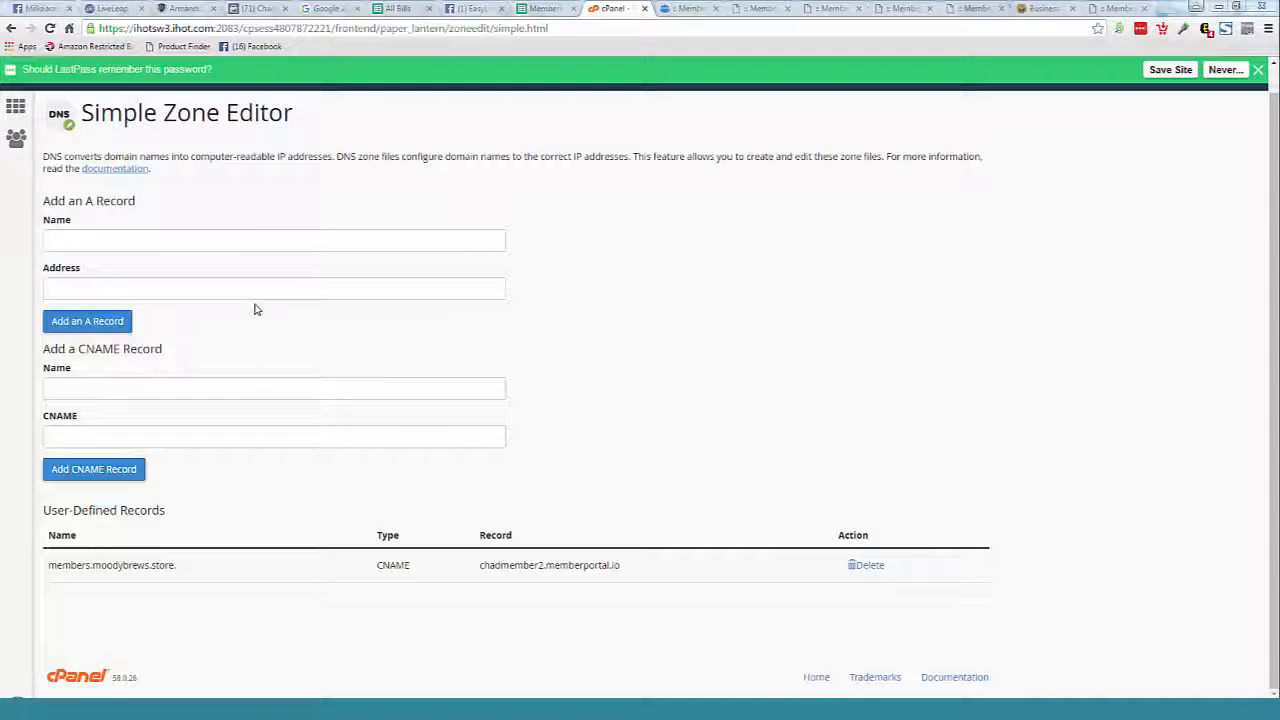
pyautogui.moveTo(182, 571); pyautogui.dragTo(45, 566)
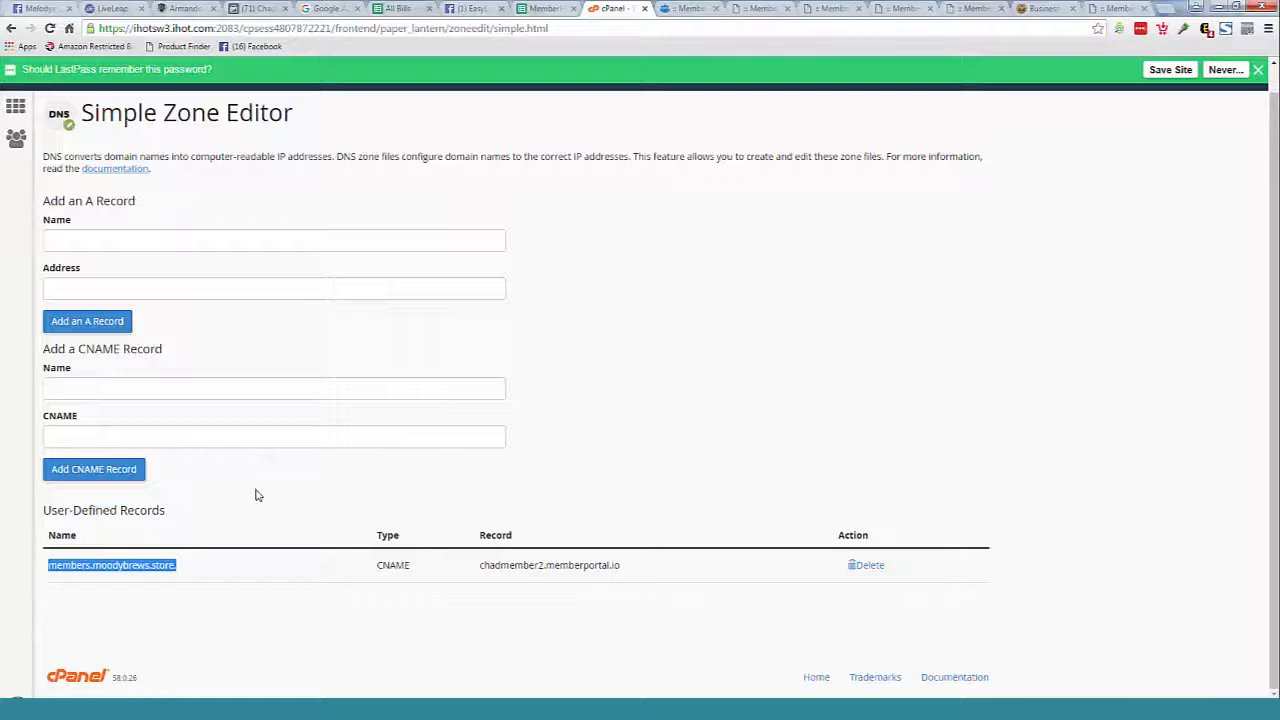
pyautogui.hotkey('ctrl', 'Tab')
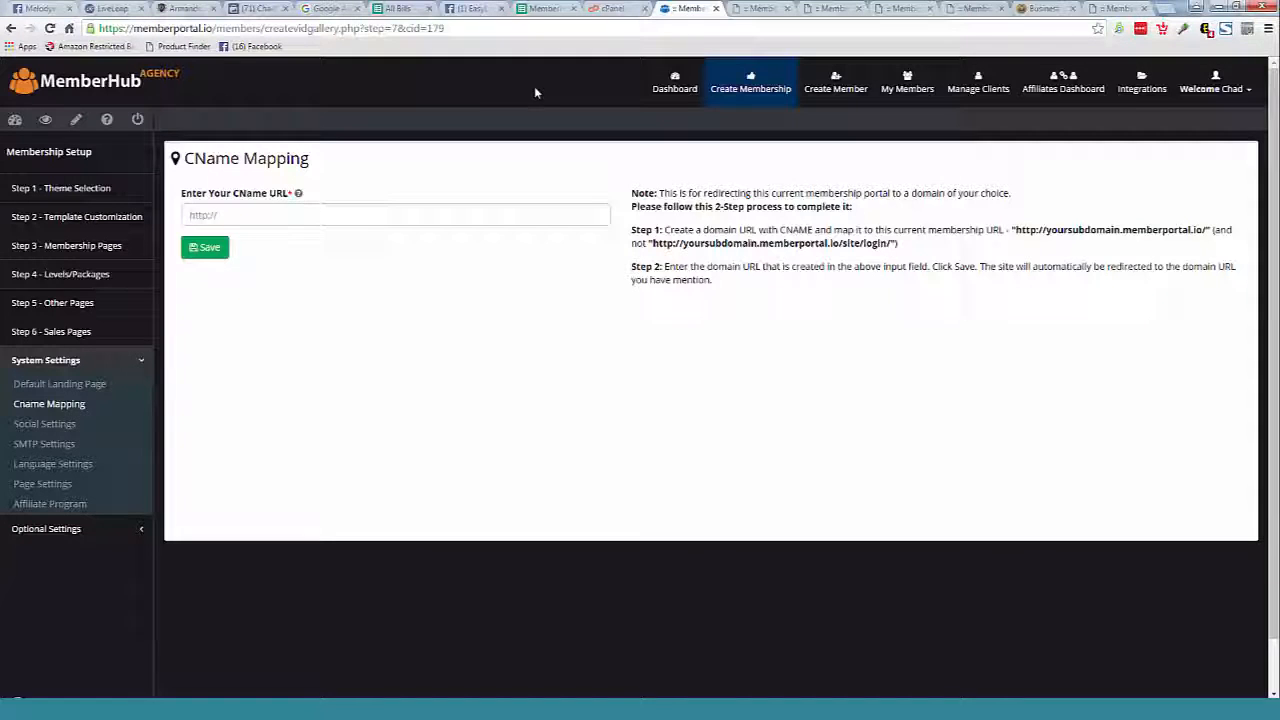
pyautogui.click(60, 405)
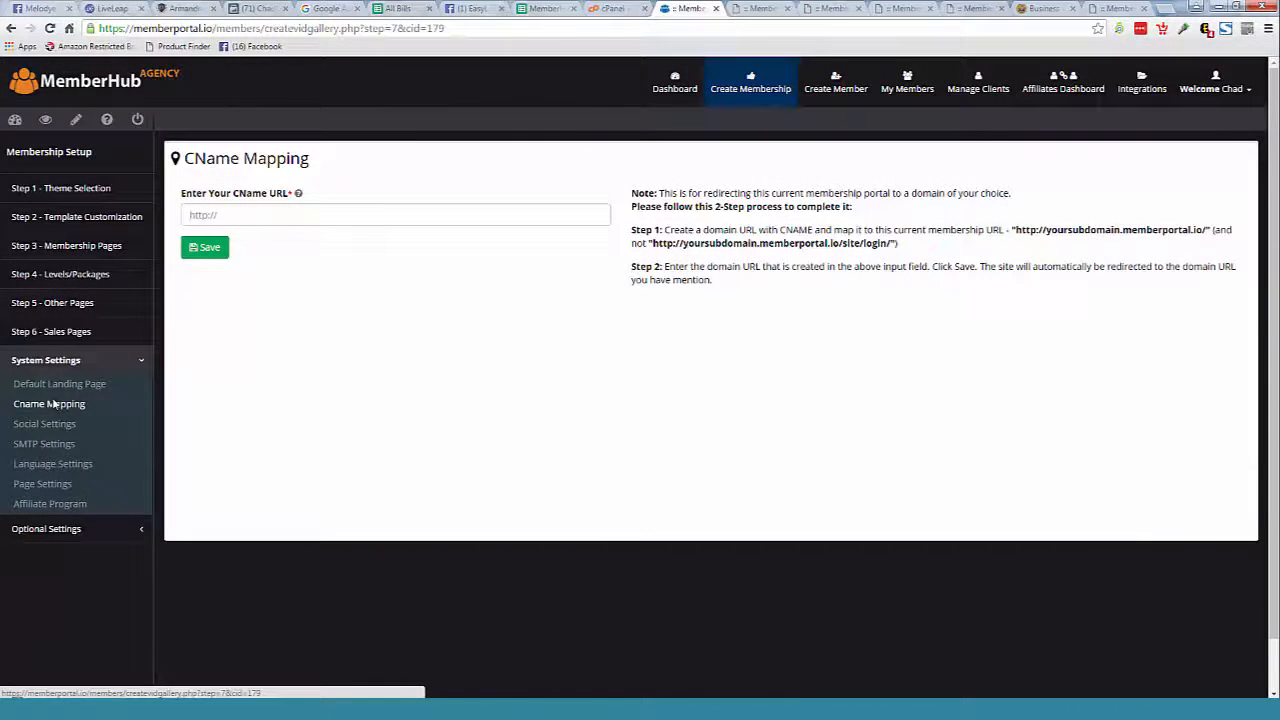
pyautogui.click(200, 215)
pyautogui.hotkey('ctrl', 'v')
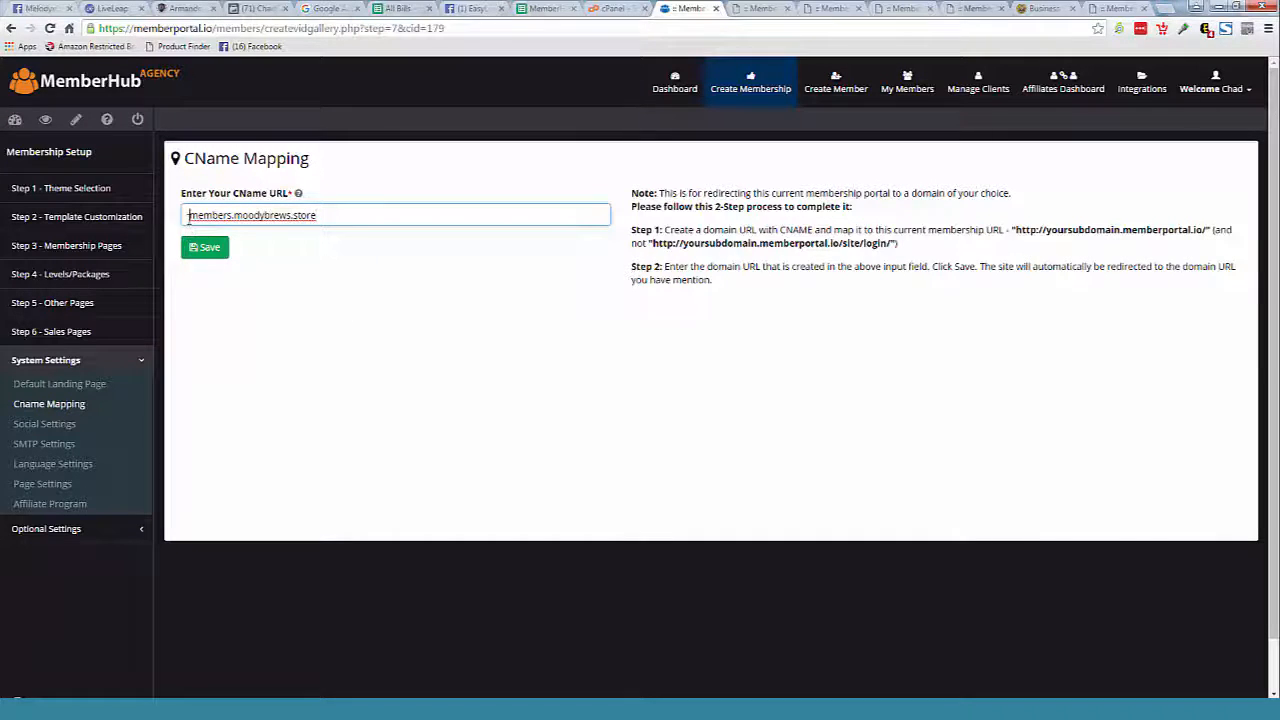
pyautogui.press('Home')
pyautogui.write('http:')
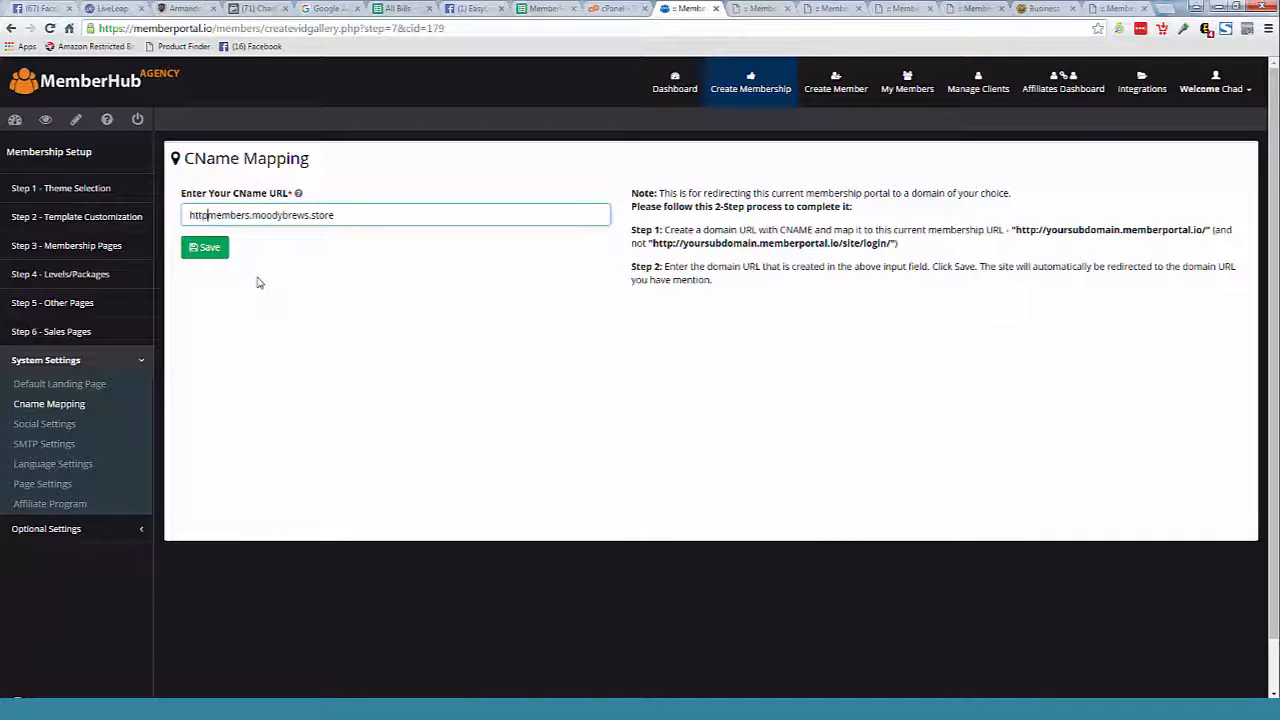
pyautogui.write('//')
pyautogui.click(222, 257)
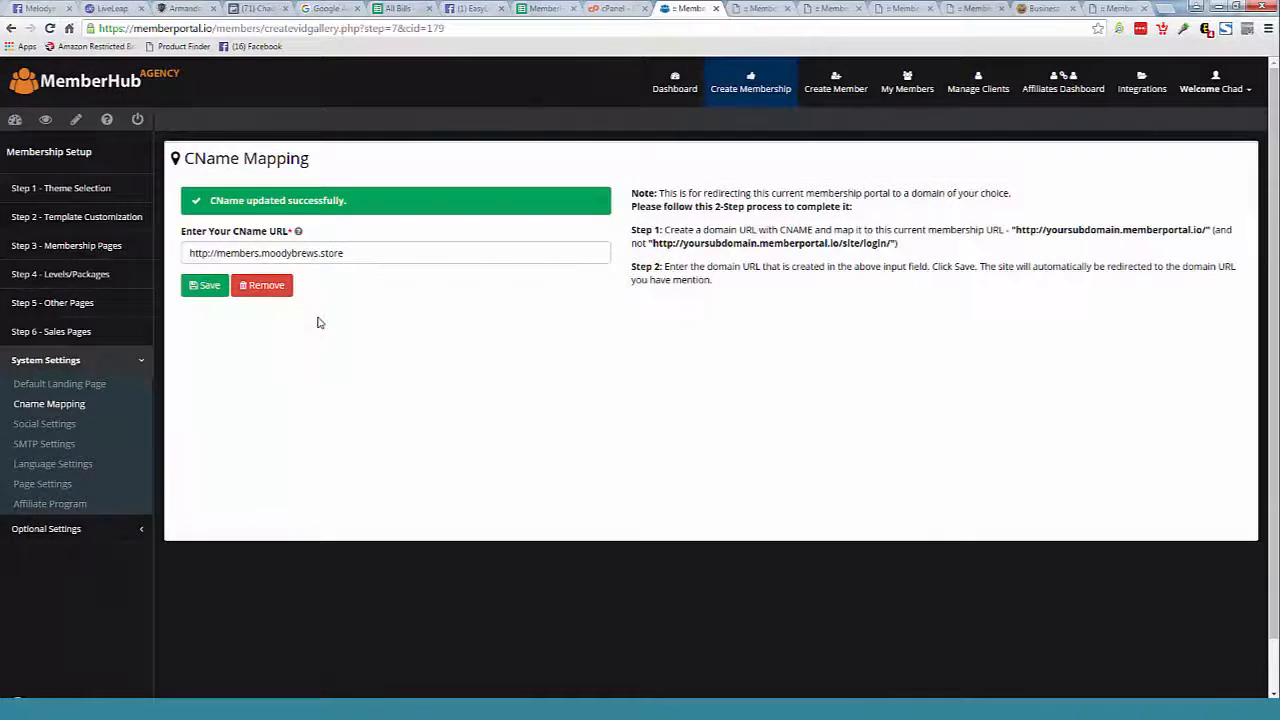
# - Preview the live membership site and check the moodybrews.store domain in its login page address
pyautogui.click(47, 128)
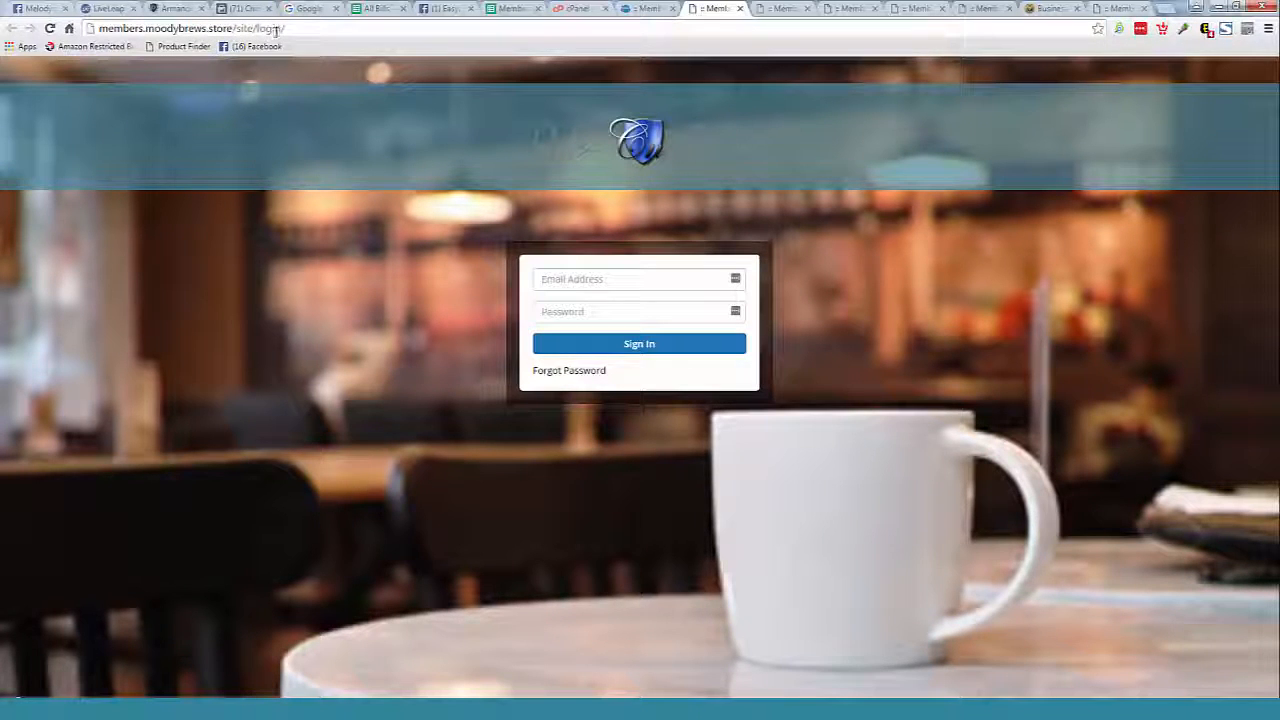
pyautogui.moveTo(231, 28); pyautogui.dragTo(146, 30)
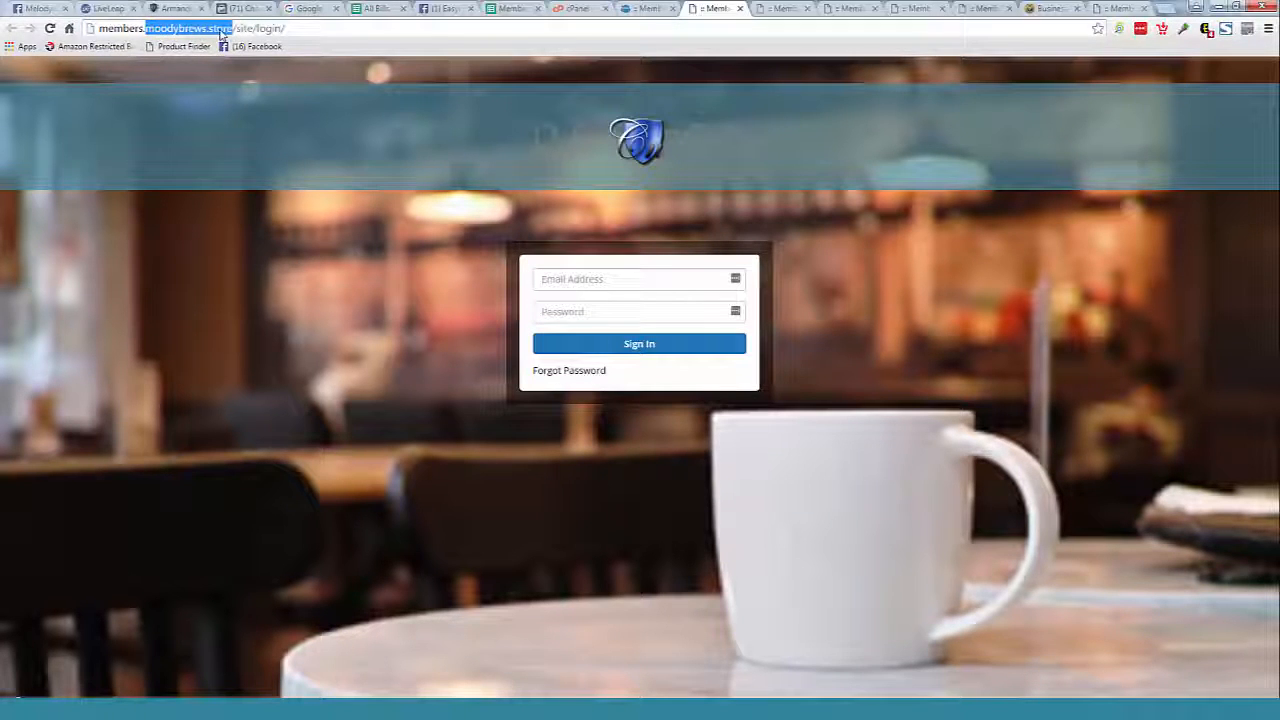